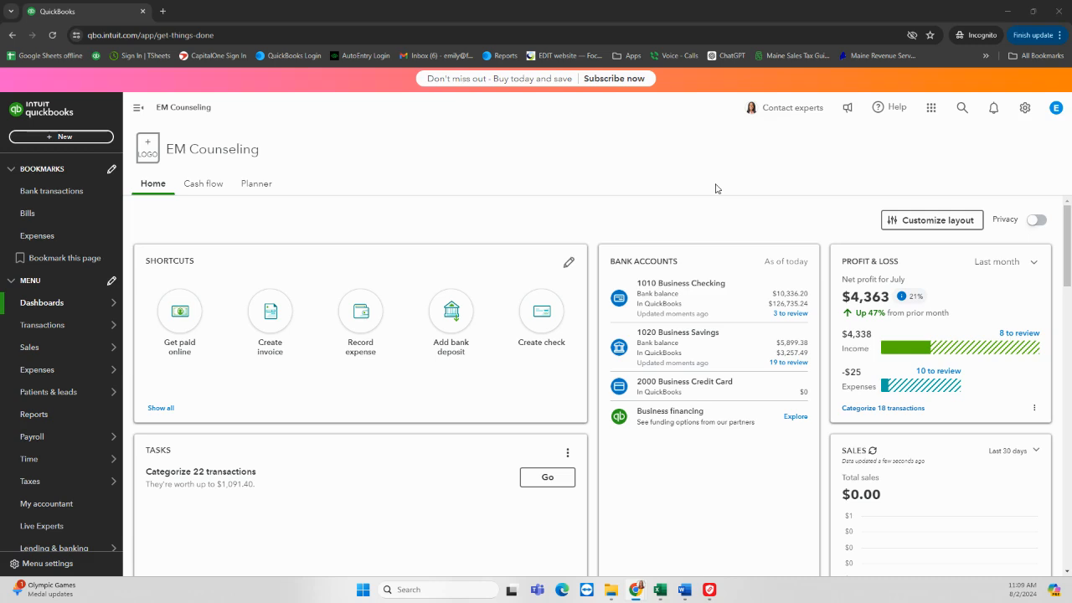
Open the bank transactions page and dismiss the categorization notice and the 5.00% APY checking offer.
scroll(503, 335, "down", 1)
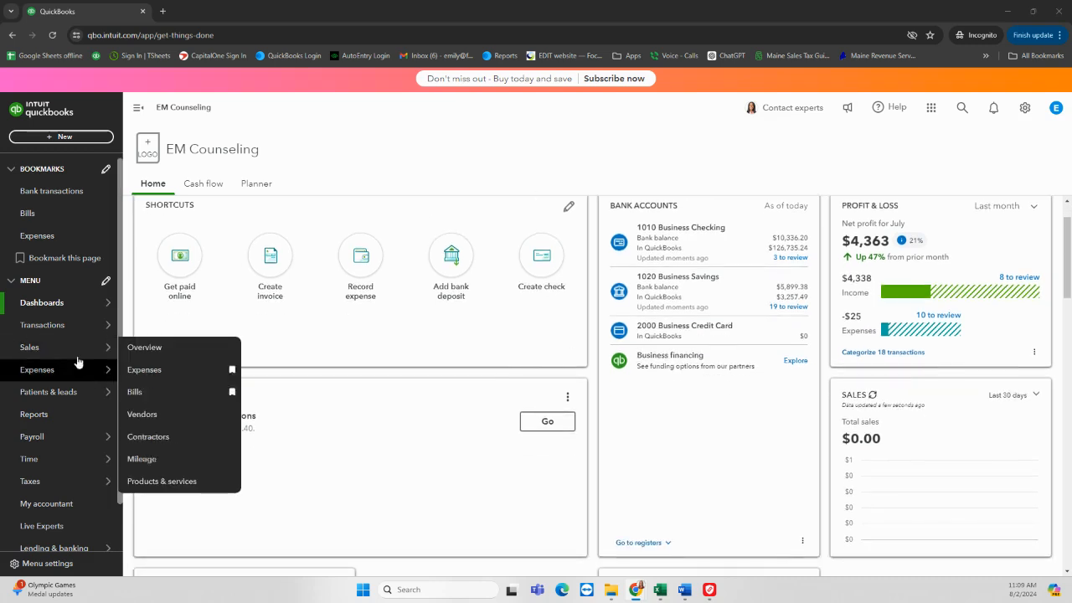
mouse_move(84, 326)
left_click(133, 326)
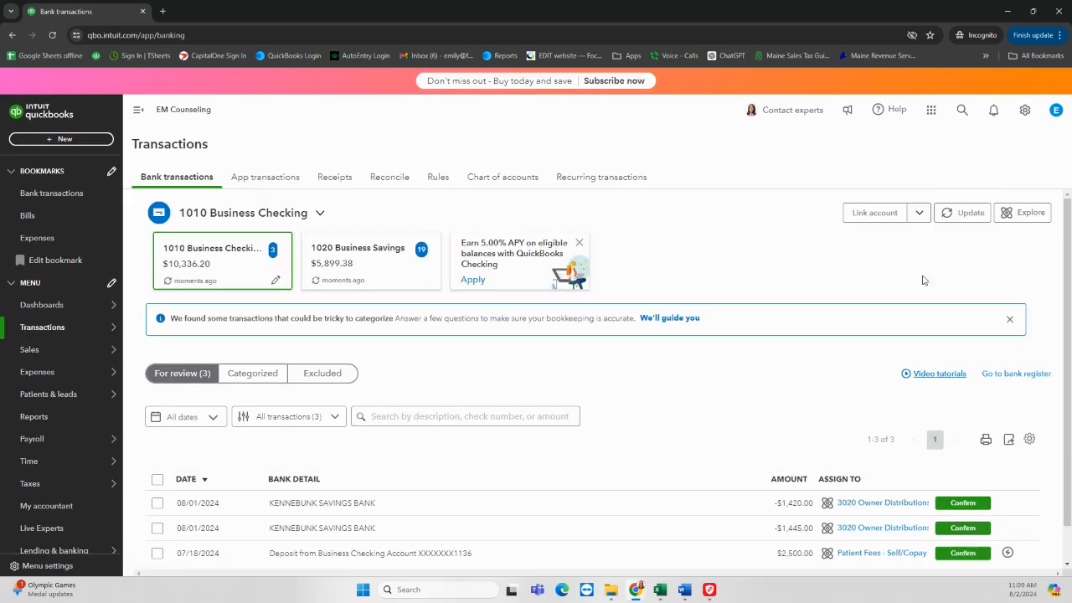
left_click(1010, 319)
left_click(579, 243)
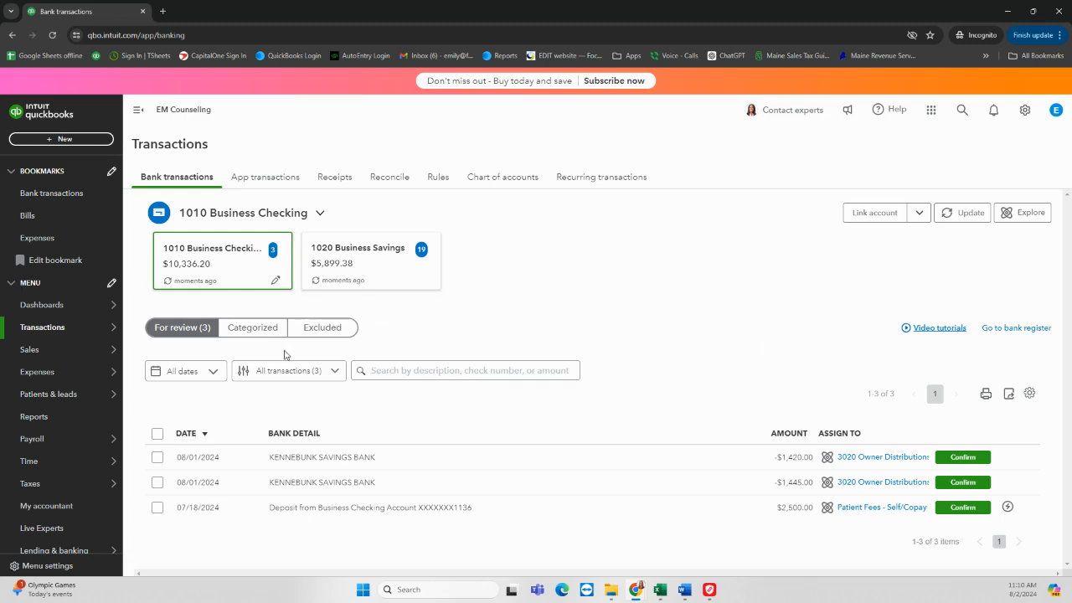
Show the categorized transactions of the 1010 Business Checking account and review the earliest entries.
mouse_move(107, 349)
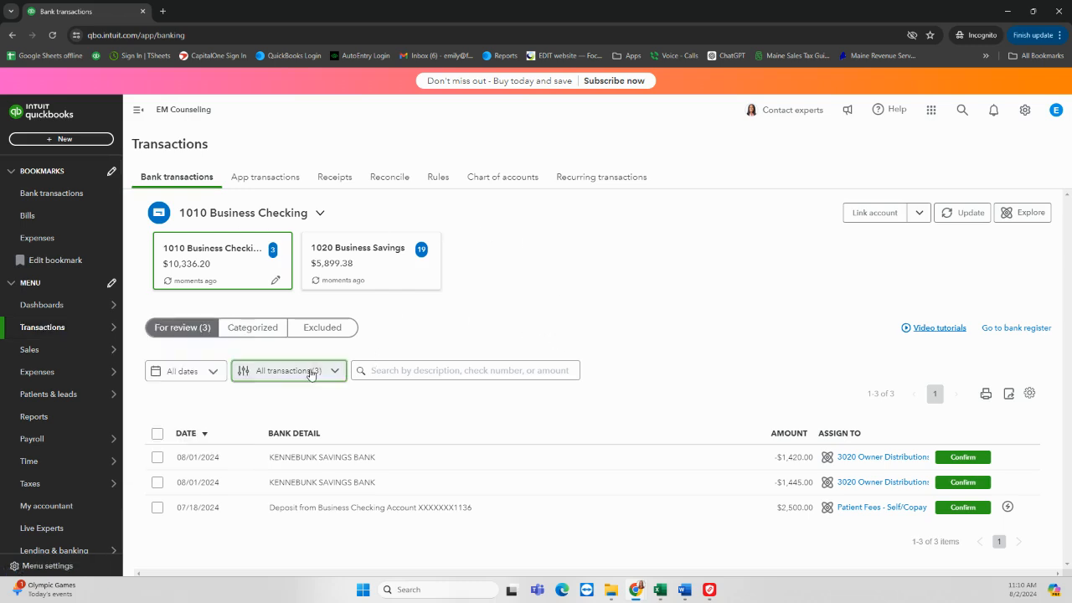
left_click(253, 331)
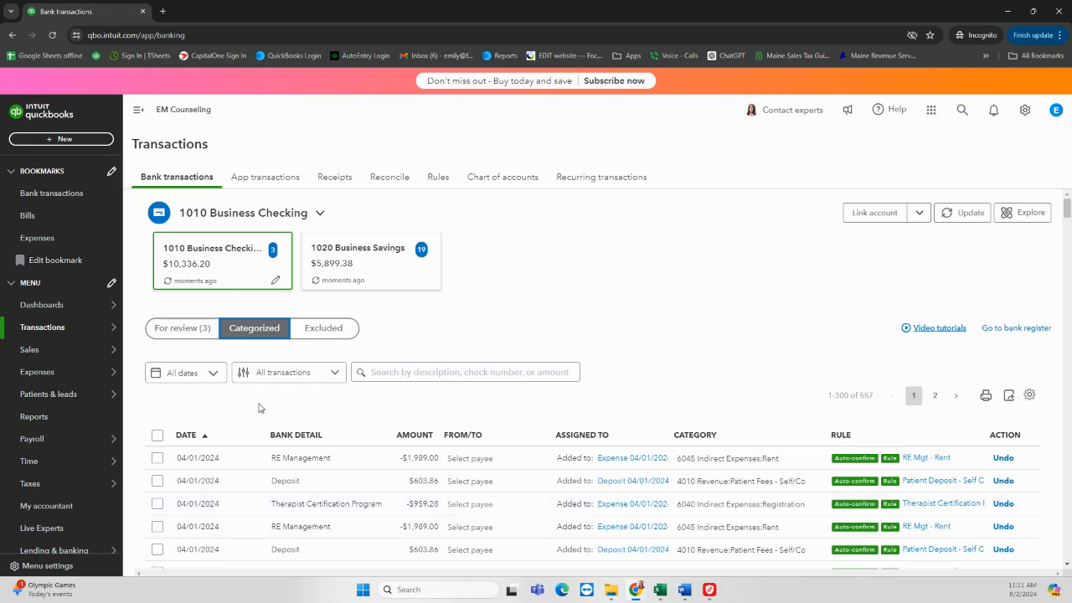
scroll(261, 409, "down", 1)
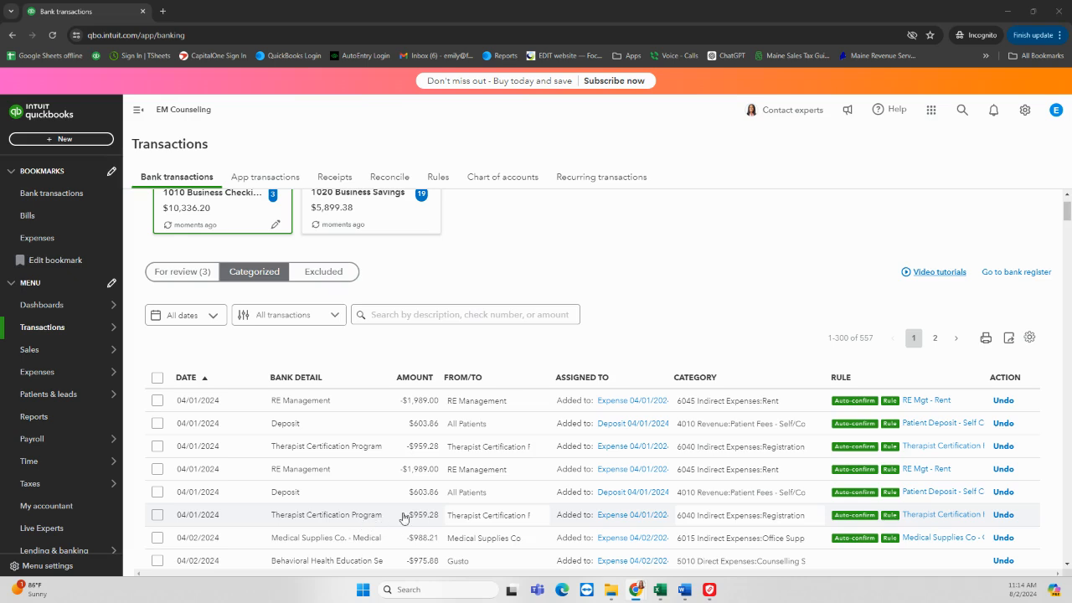
Switch to the Book3 workbook in Excel and examine its account number, credit, debit, description and posted date columns.
mouse_move(660, 591)
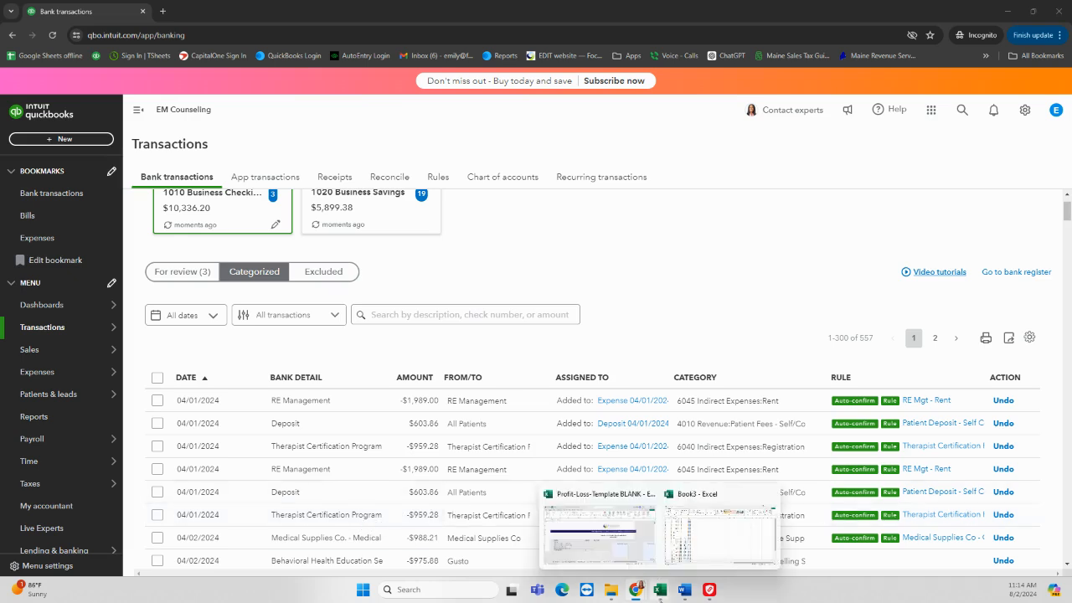
left_click(705, 561)
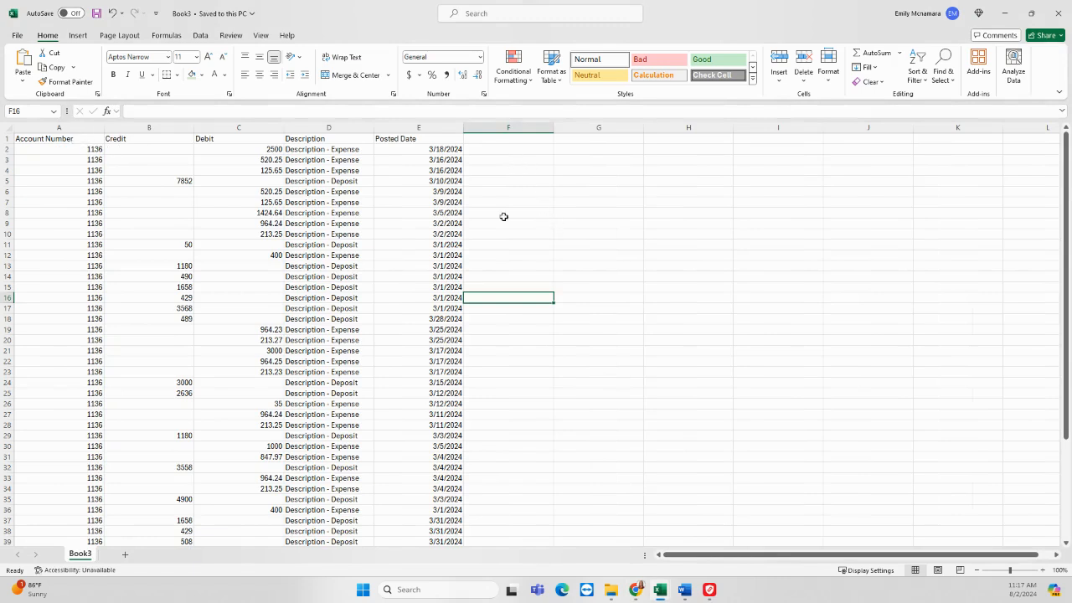
left_click(86, 138)
left_click(87, 149)
left_click(151, 141)
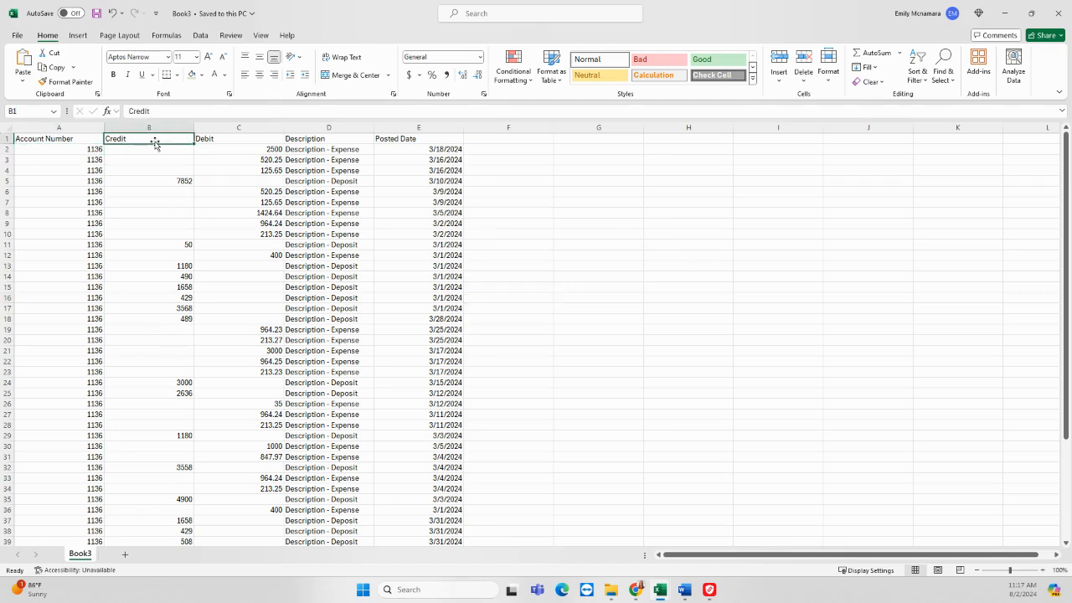
left_click_drag(175, 181, 317, 181)
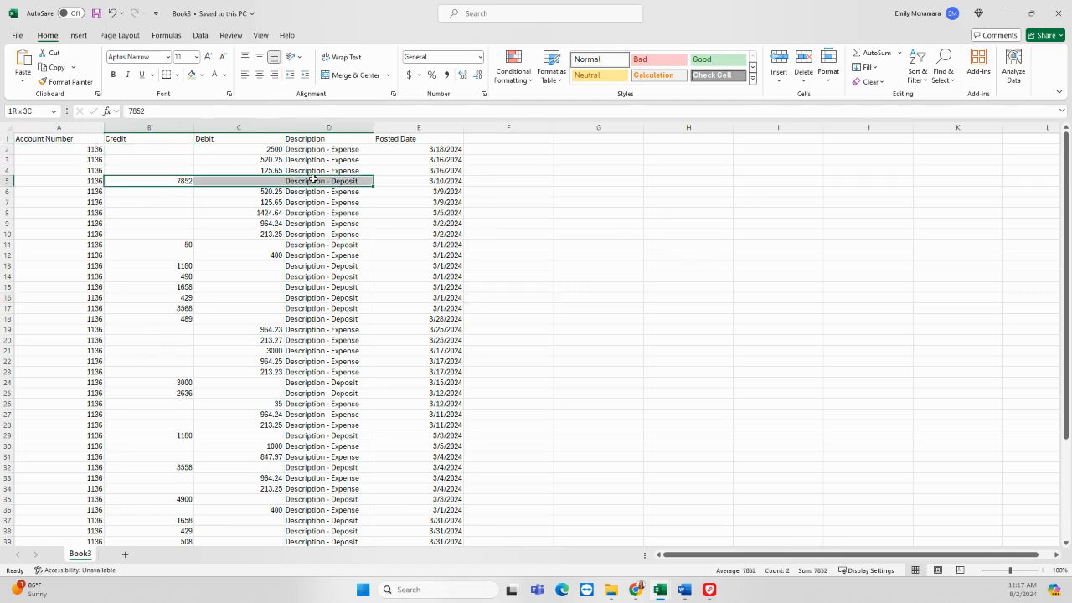
left_click_drag(262, 150, 260, 170)
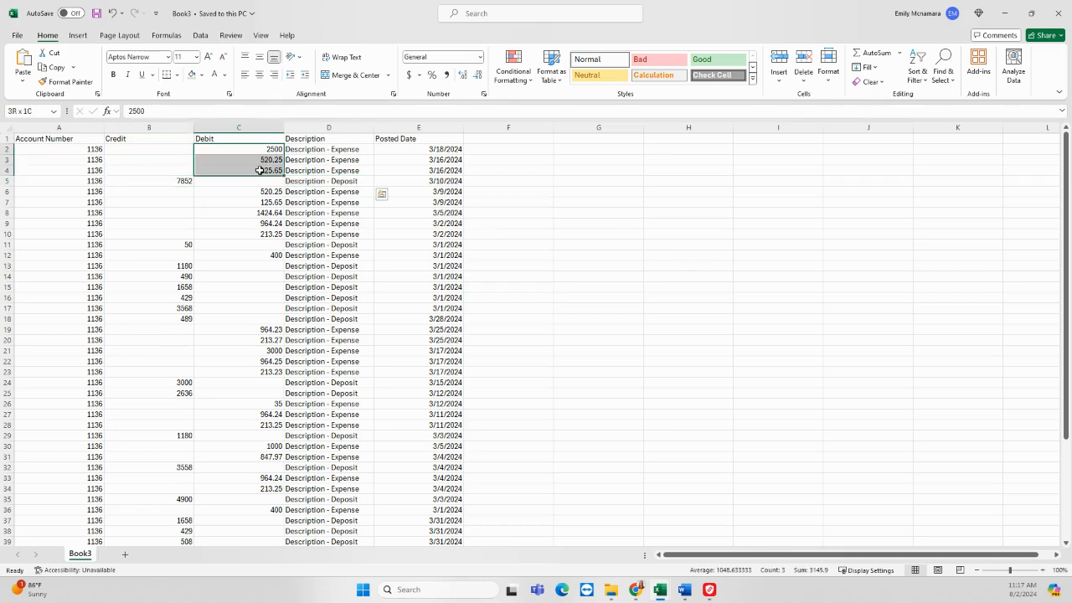
left_click_drag(335, 151, 333, 170)
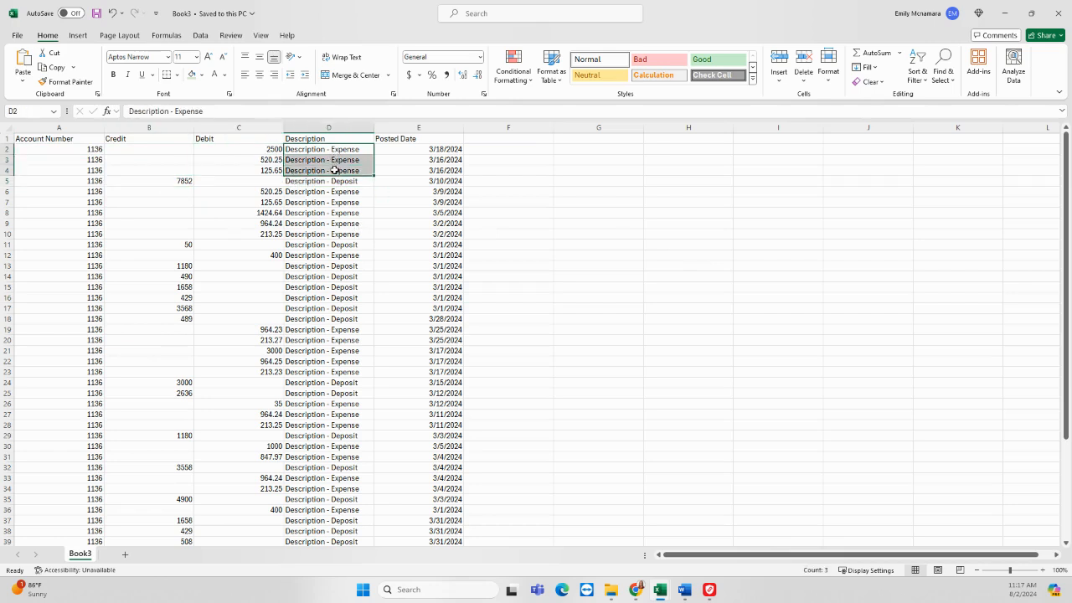
left_click(429, 139)
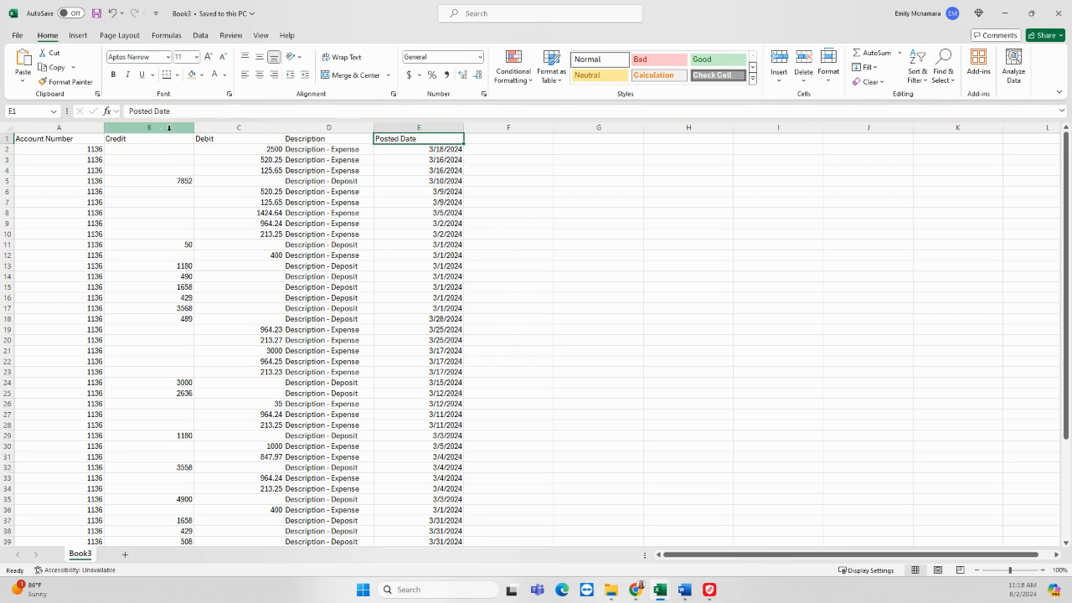
left_click_drag(275, 151, 268, 169)
left_click(257, 150)
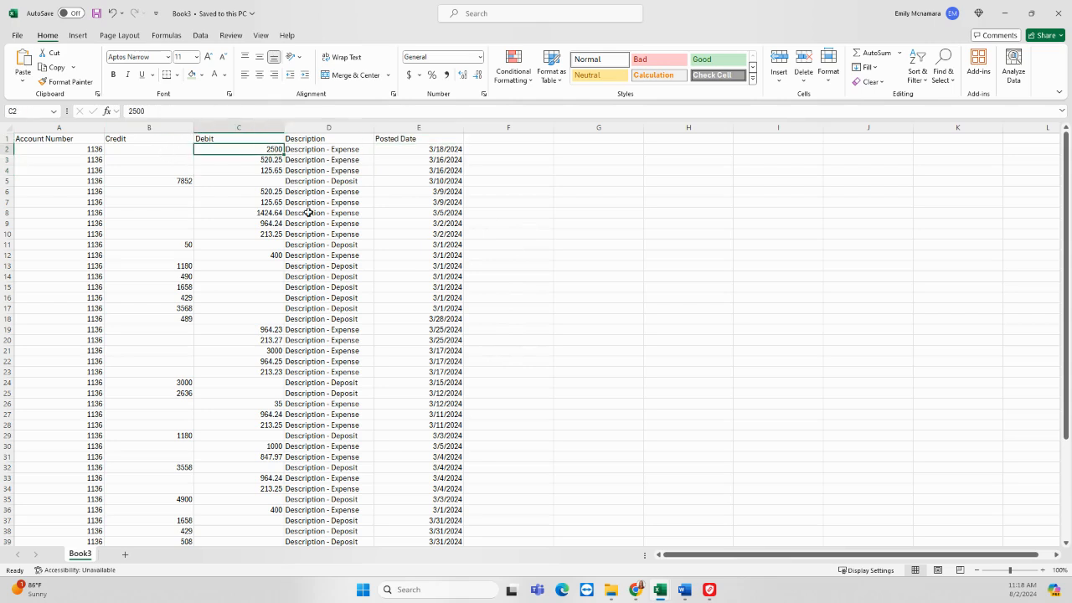
left_click(157, 182)
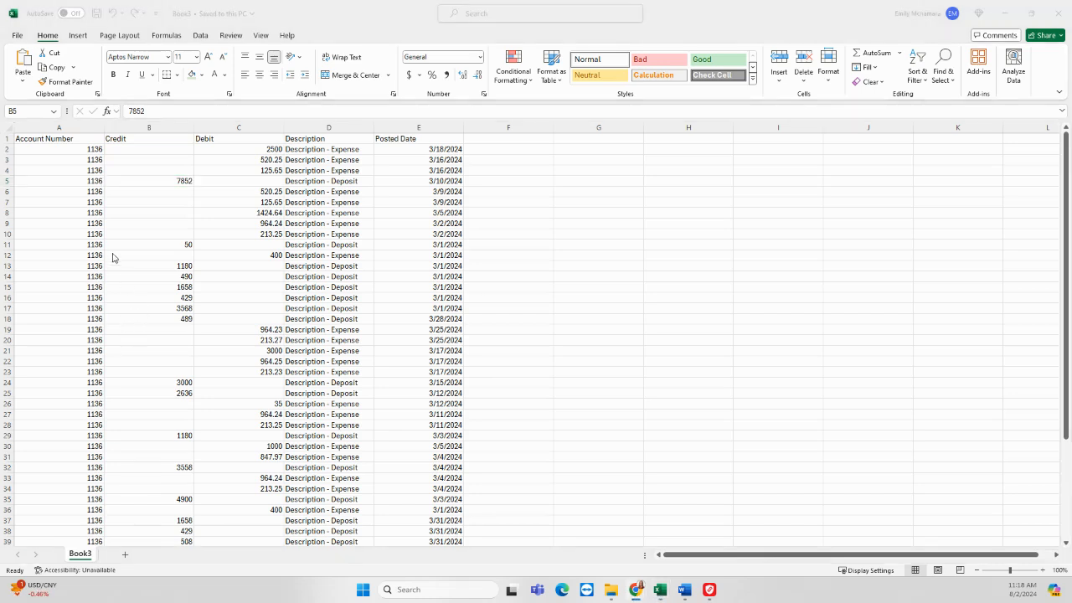
Add filters to the header row and sort the transactions by Posted Date from newest to oldest.
left_click(7, 139)
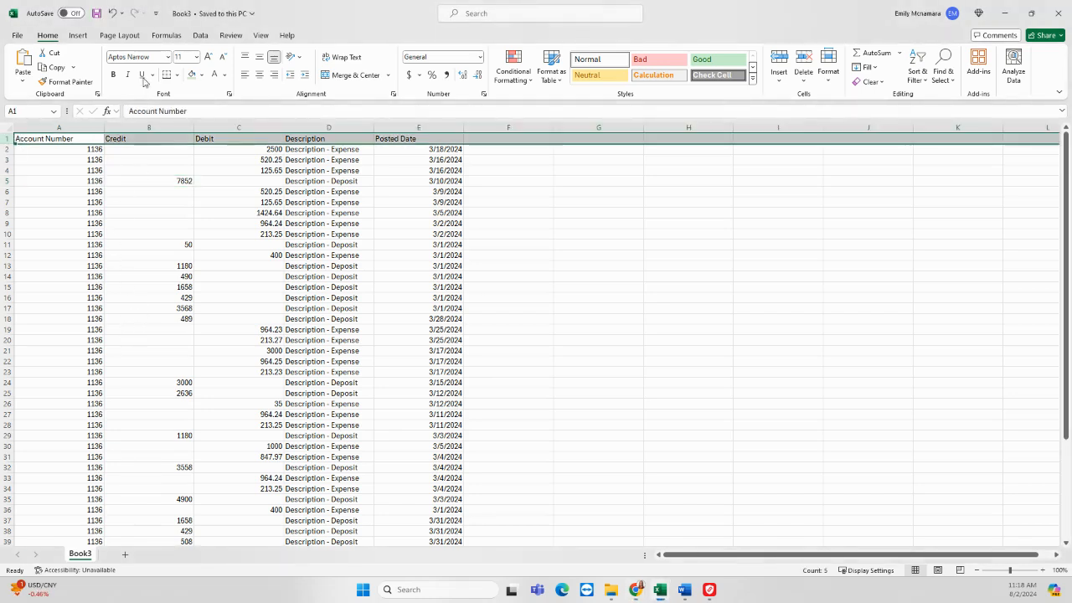
left_click(200, 36)
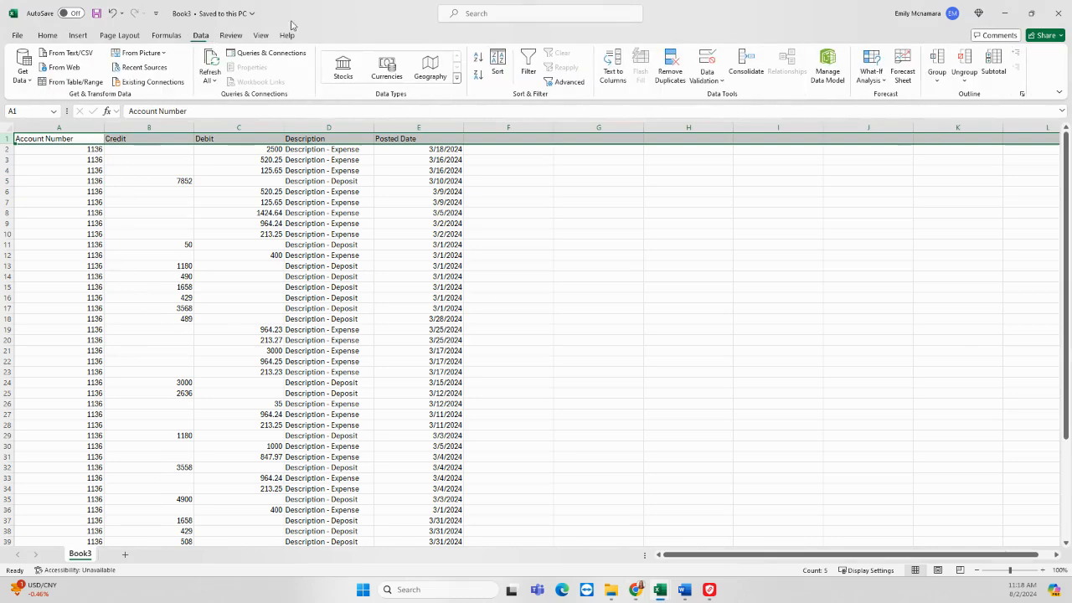
left_click(528, 64)
left_click(469, 150)
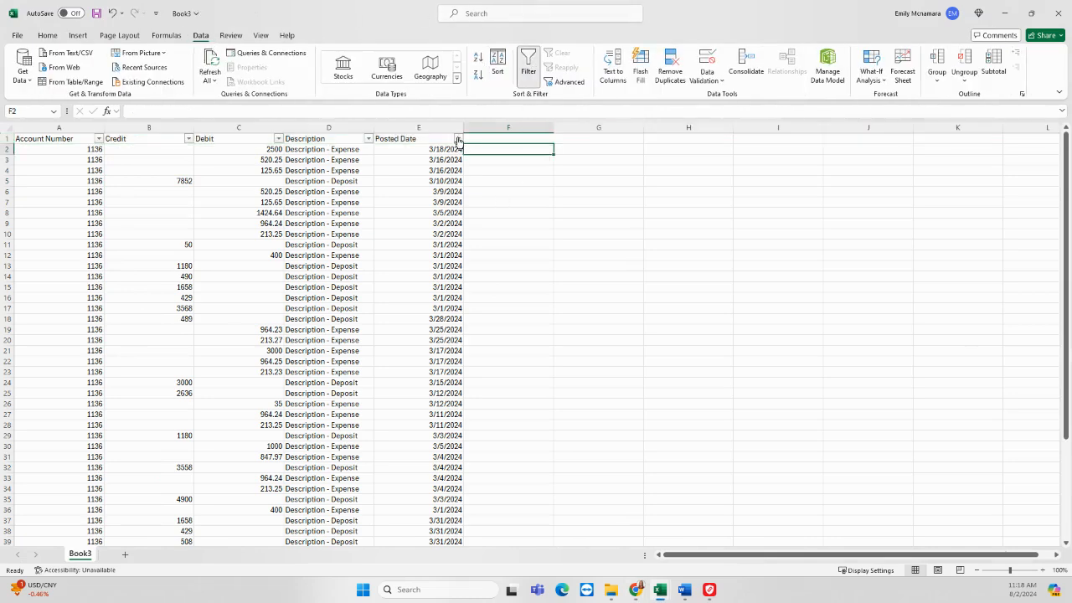
left_click(458, 138)
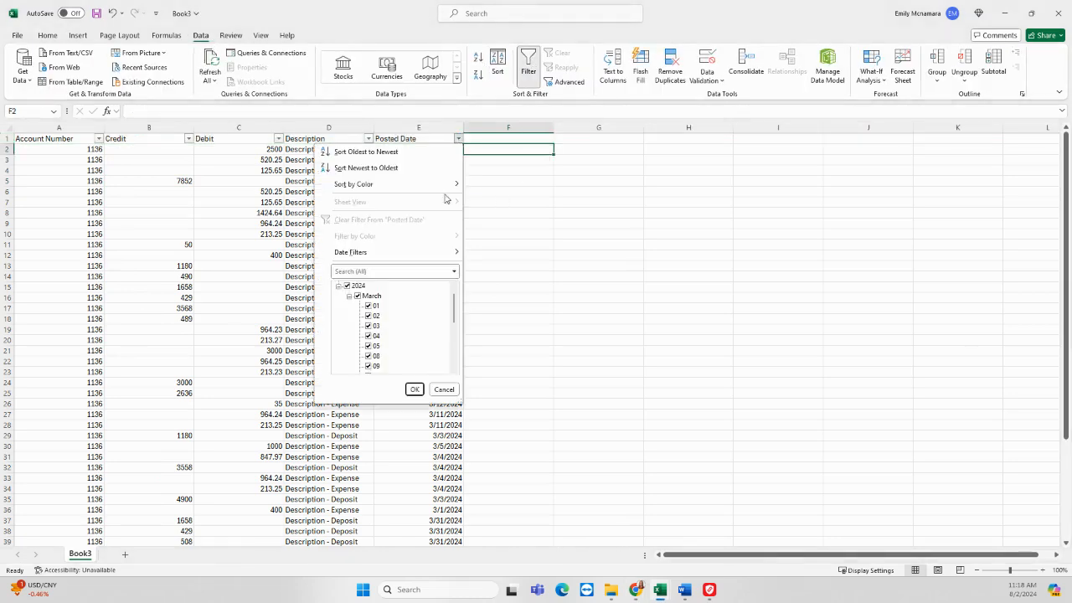
left_click(366, 168)
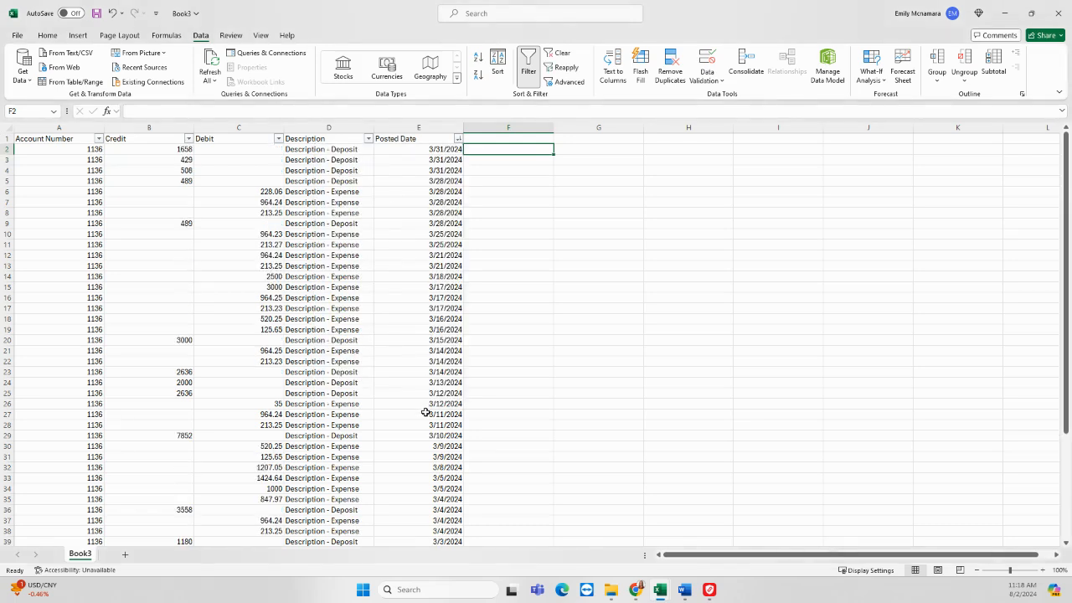
Examine the 3/31/2024 rows and their credit amounts, comparing them with the earliest categorized transactions in QuickBooks before returning to Excel.
left_click(408, 184)
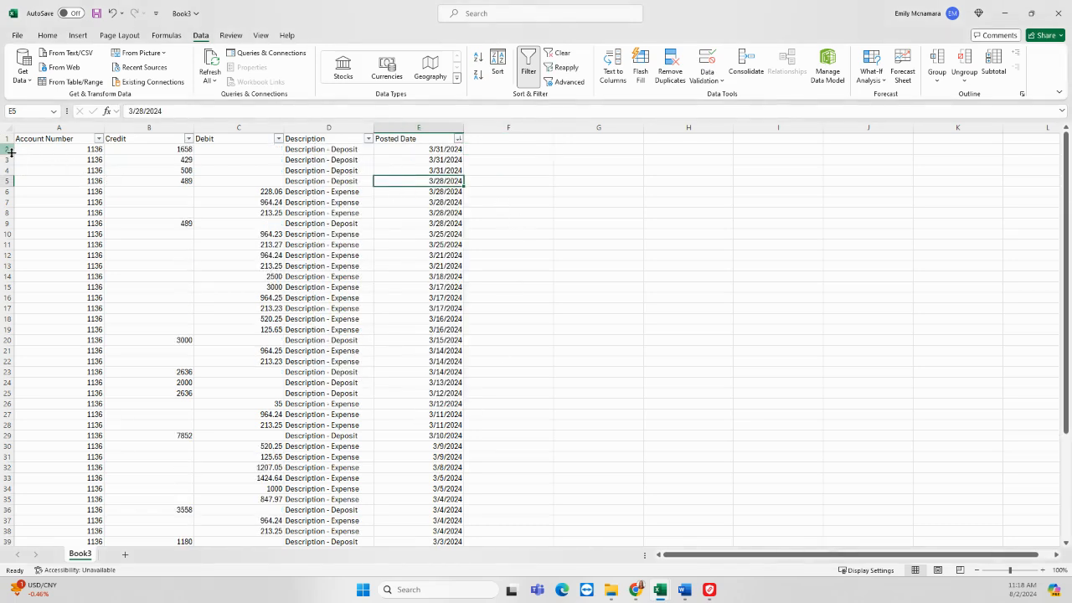
left_click_drag(7, 149, 6, 172)
left_click_drag(445, 149, 443, 167)
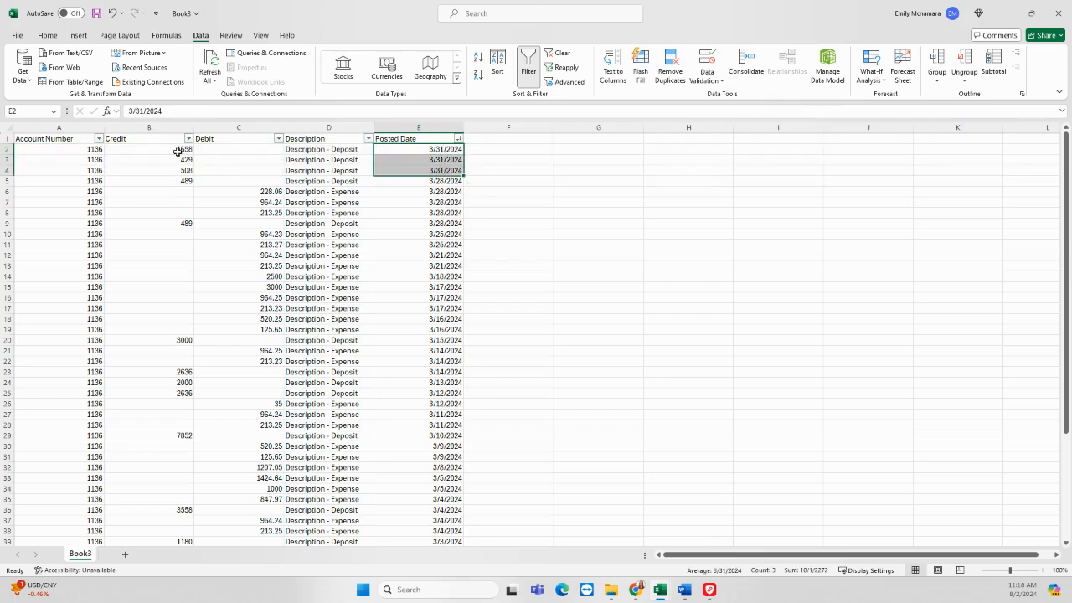
left_click_drag(177, 149, 171, 172)
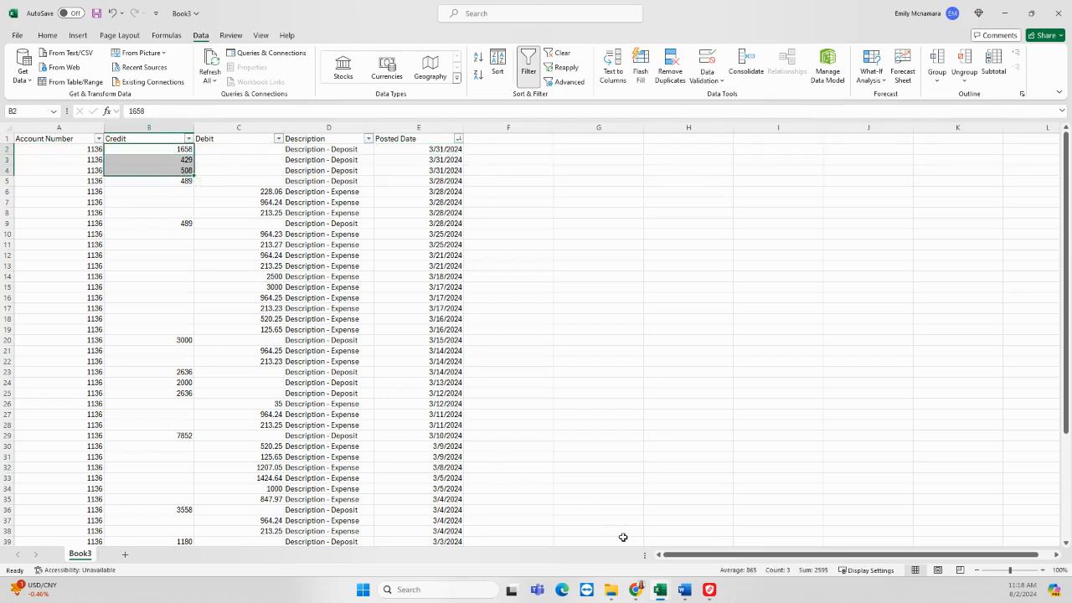
mouse_move(634, 595)
left_click(754, 528)
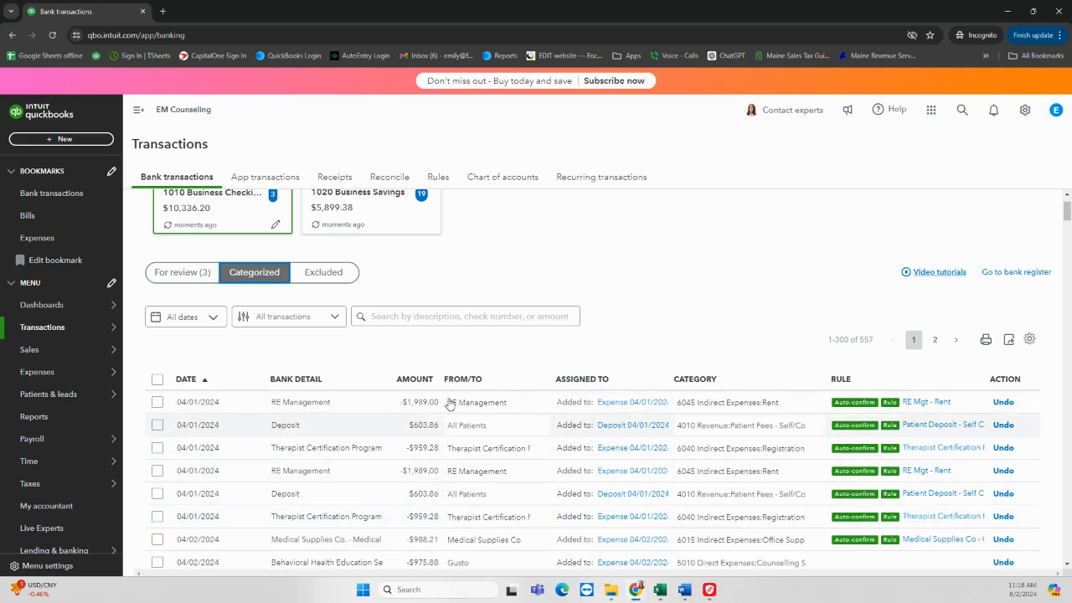
left_click(1009, 18)
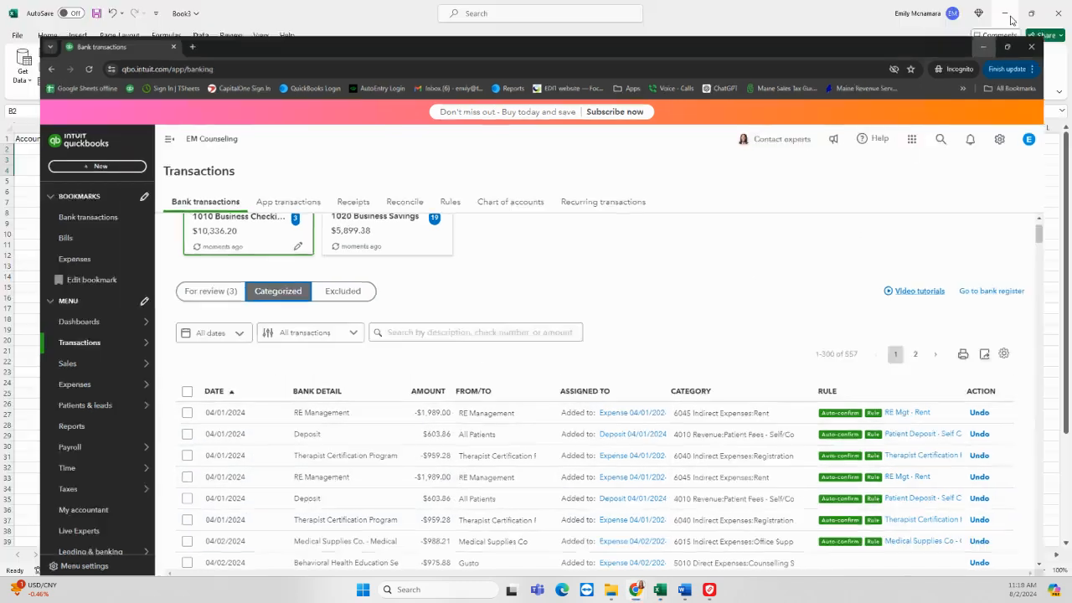
left_click(343, 203)
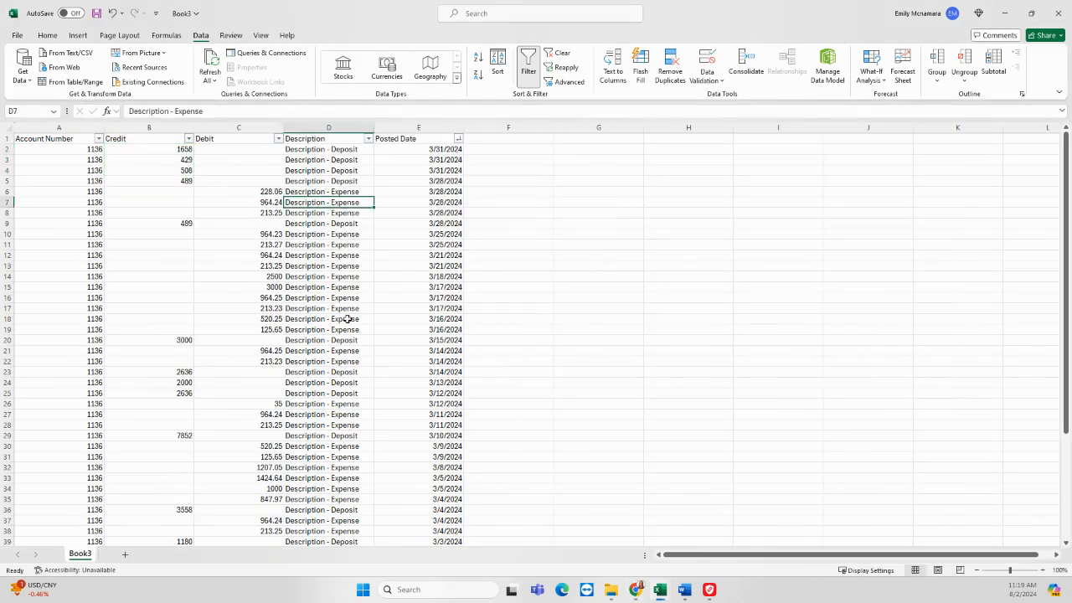
left_click(295, 245)
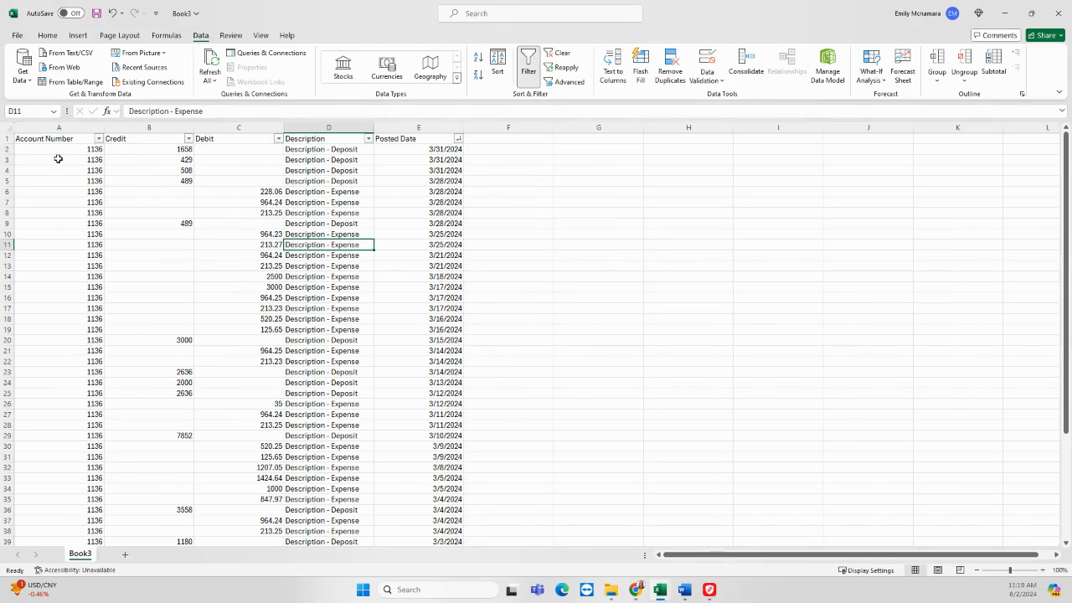
Delete row 2, the first deposit posted on 3/31/2024, from the sheet.
left_click(6, 149)
right_click(8, 149)
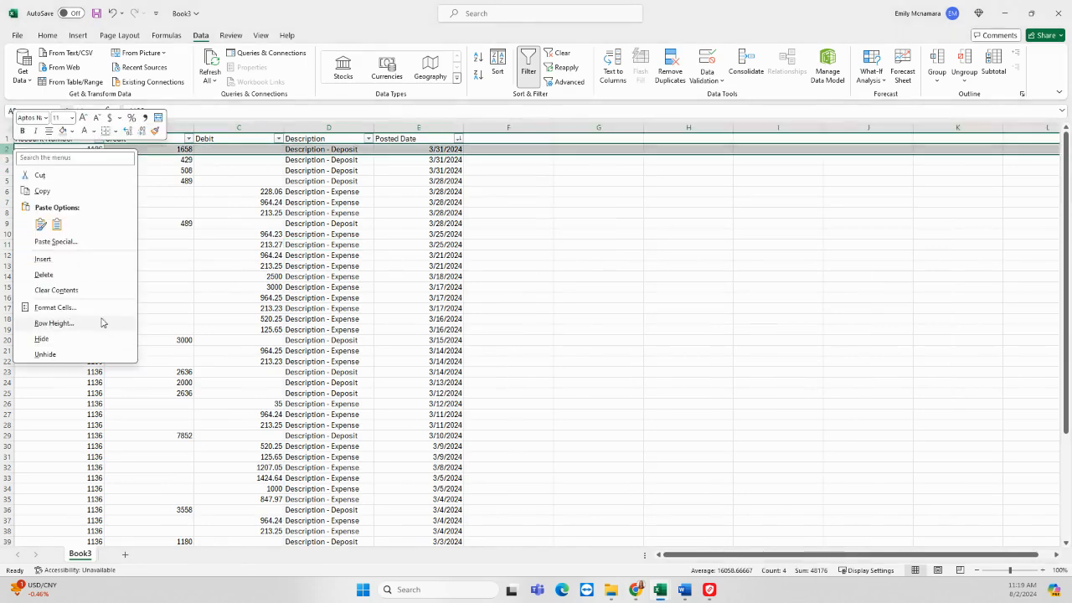
left_click(43, 276)
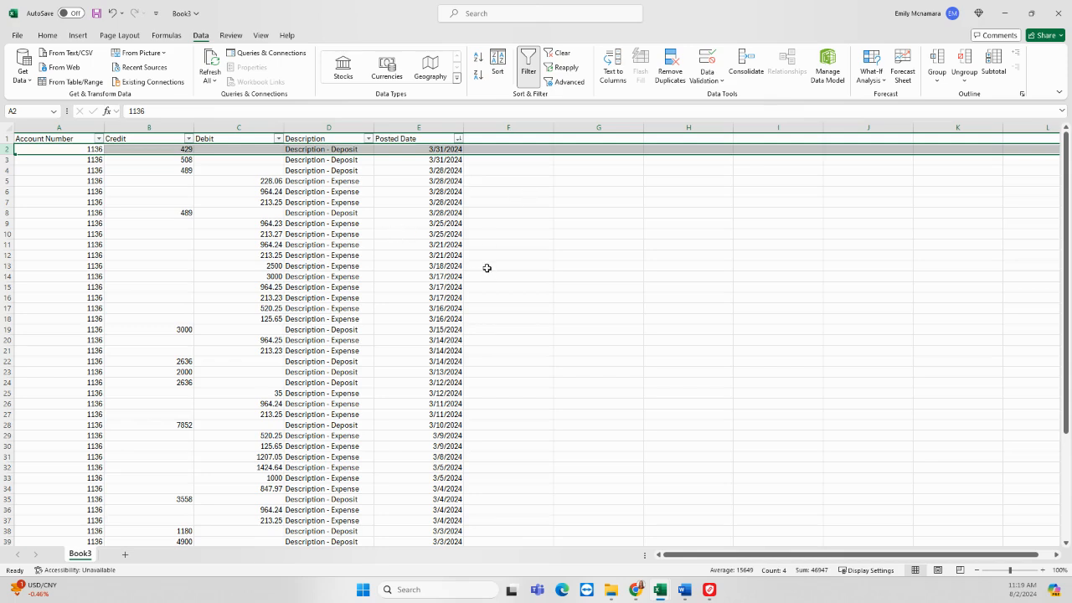
left_click(325, 255)
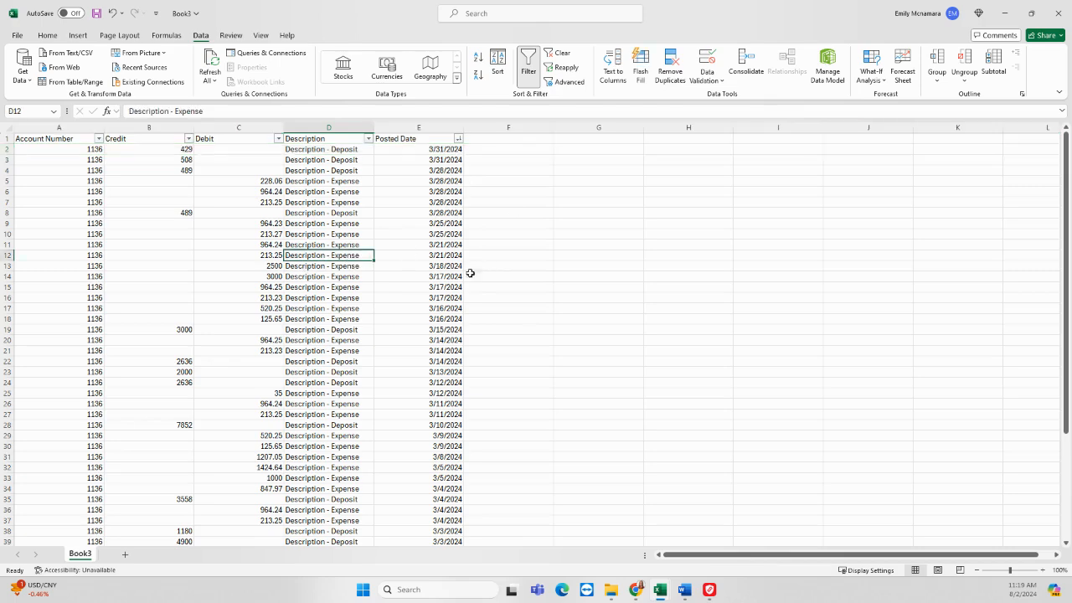
Switch back to QuickBooks and open the bank transaction import for uploading from a file.
mouse_move(641, 596)
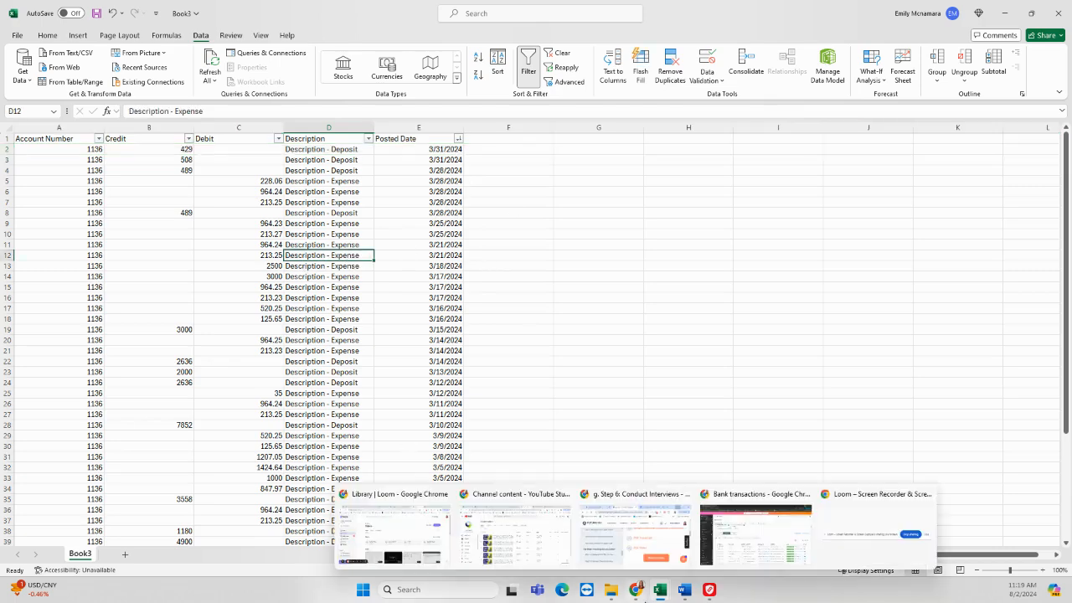
left_click(754, 530)
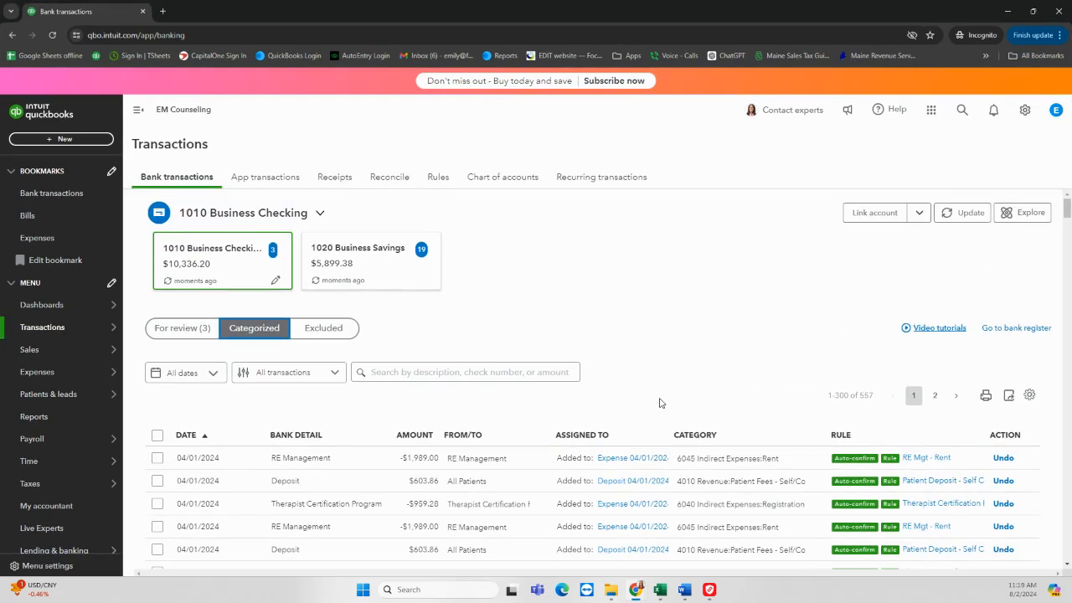
left_click(914, 213)
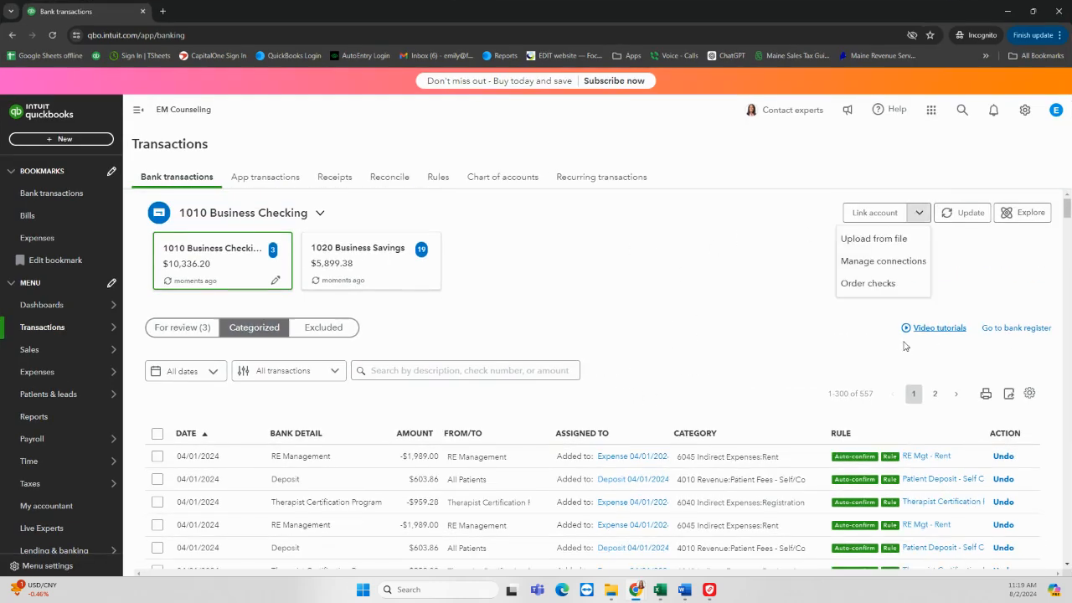
left_click(877, 243)
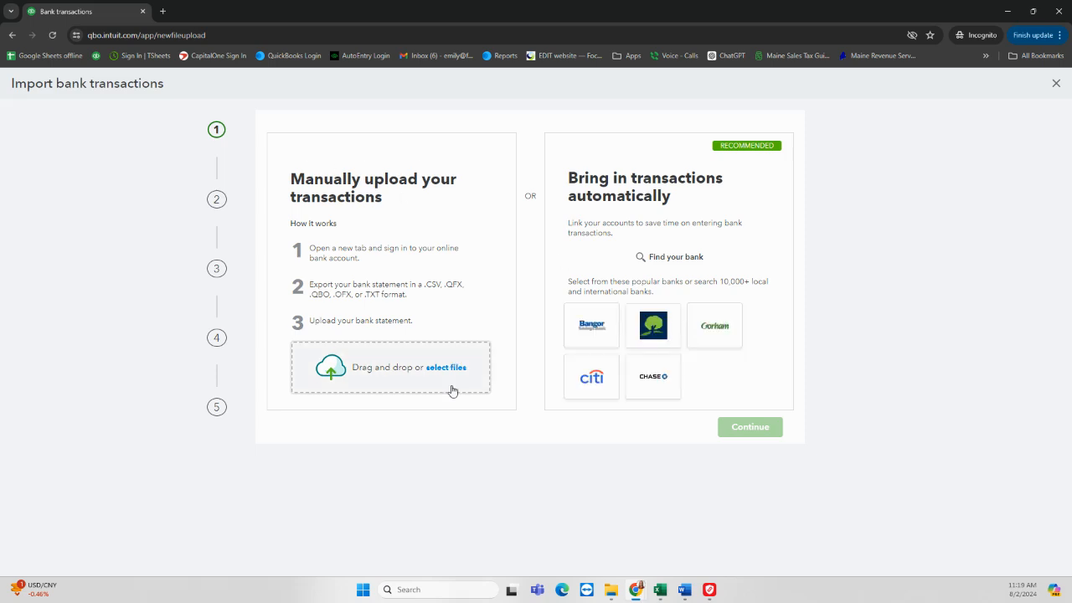
left_click_drag(567, 184, 713, 198)
left_click(699, 204)
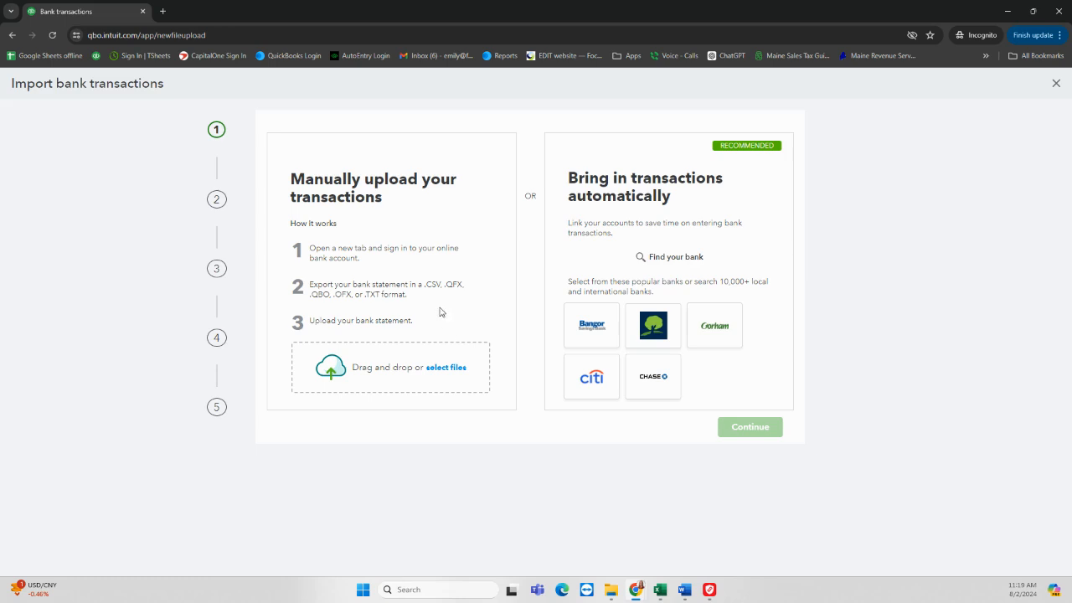
Upload the Book3 CSV file as the bank statement and continue to the account selection.
left_click(446, 368)
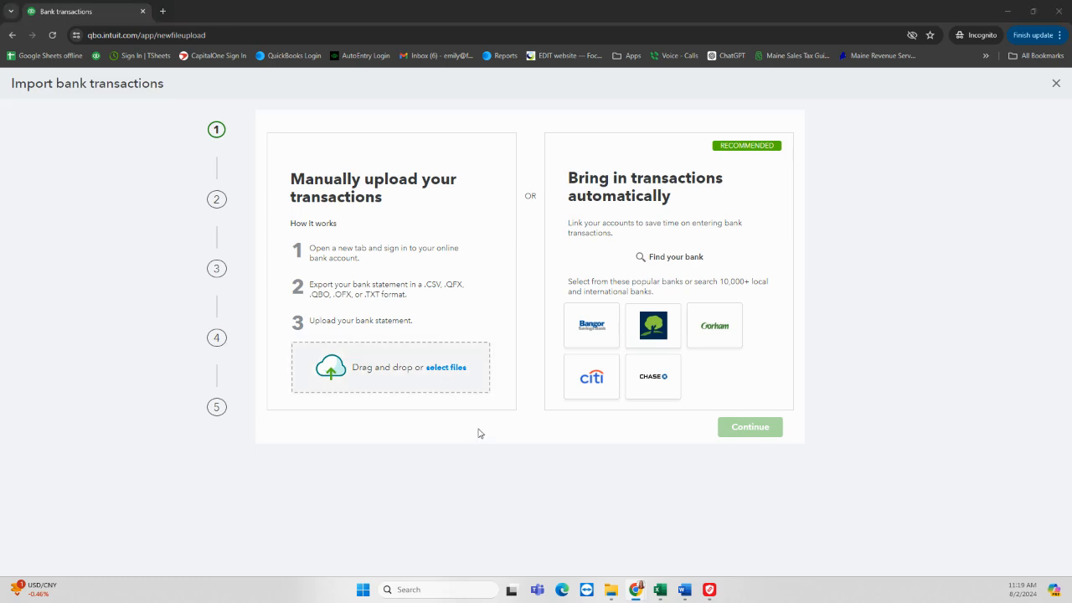
left_click(167, 90)
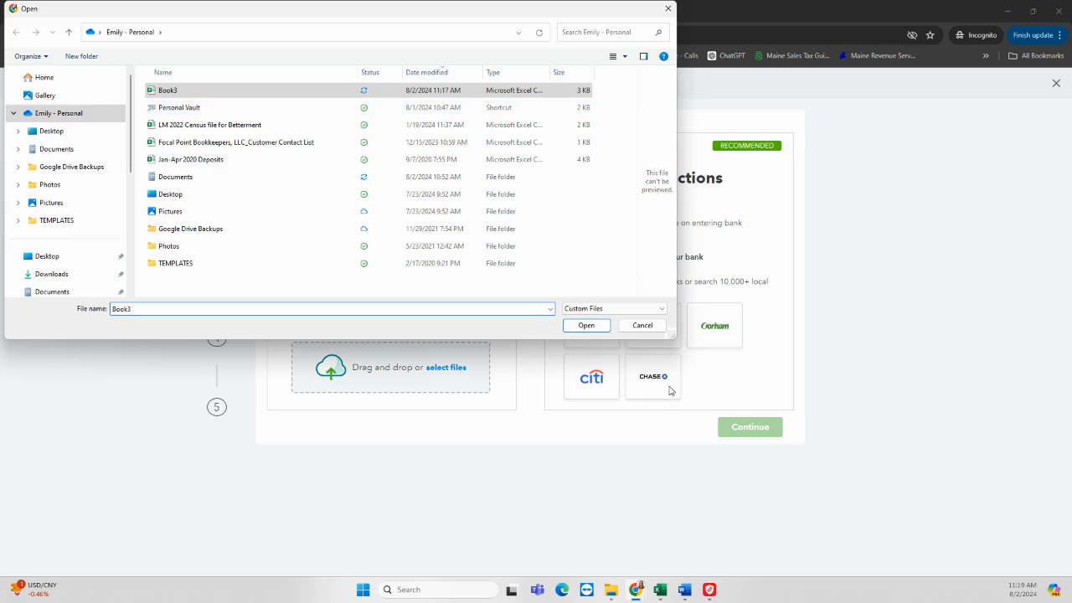
left_click(586, 325)
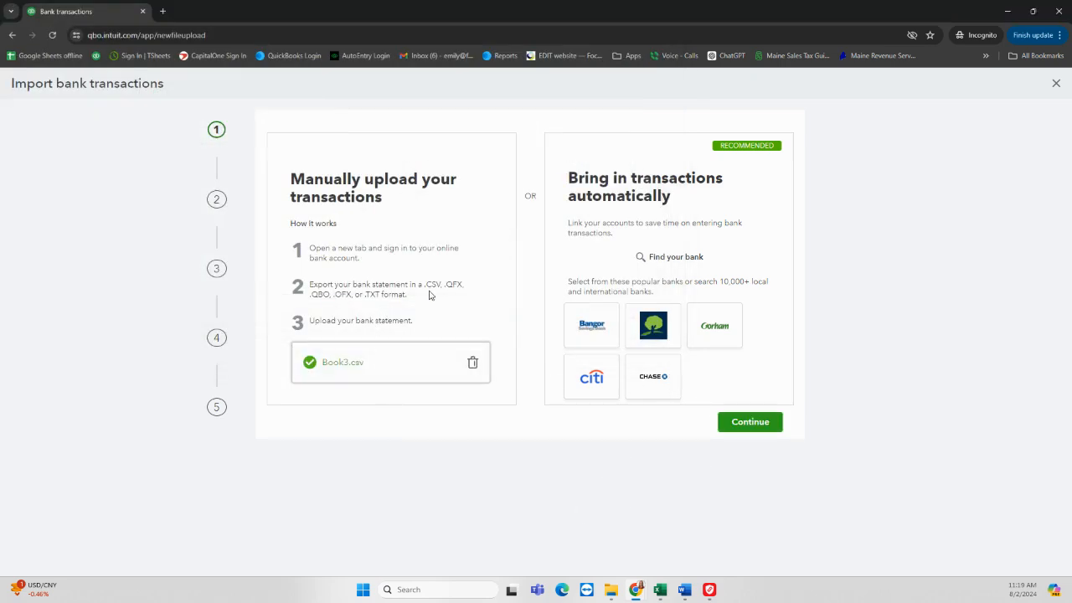
left_click_drag(423, 285, 444, 285)
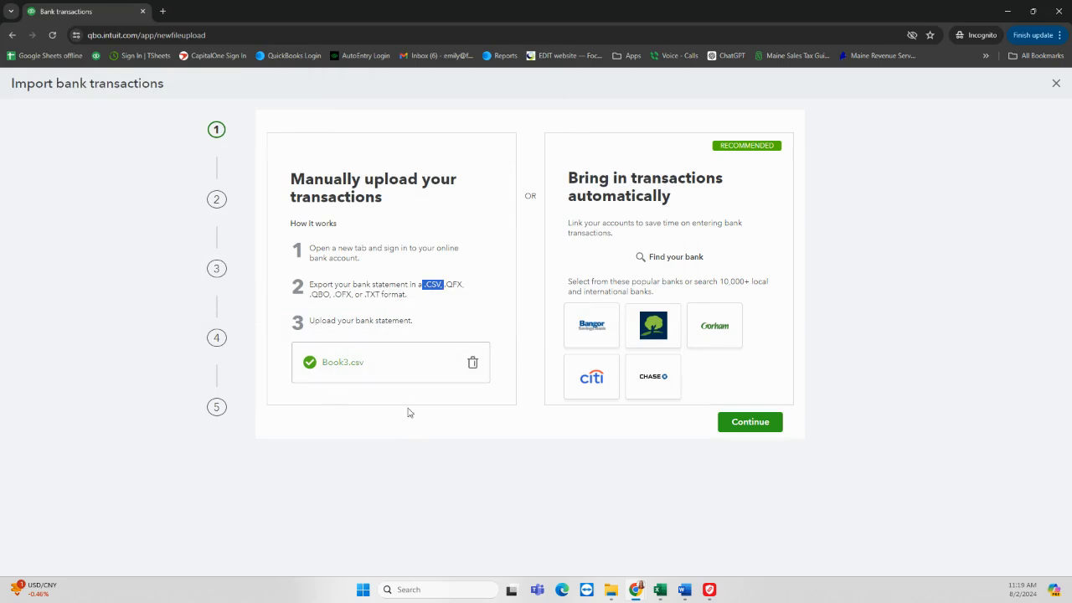
double_click(434, 285)
left_click(435, 284)
left_click(745, 423)
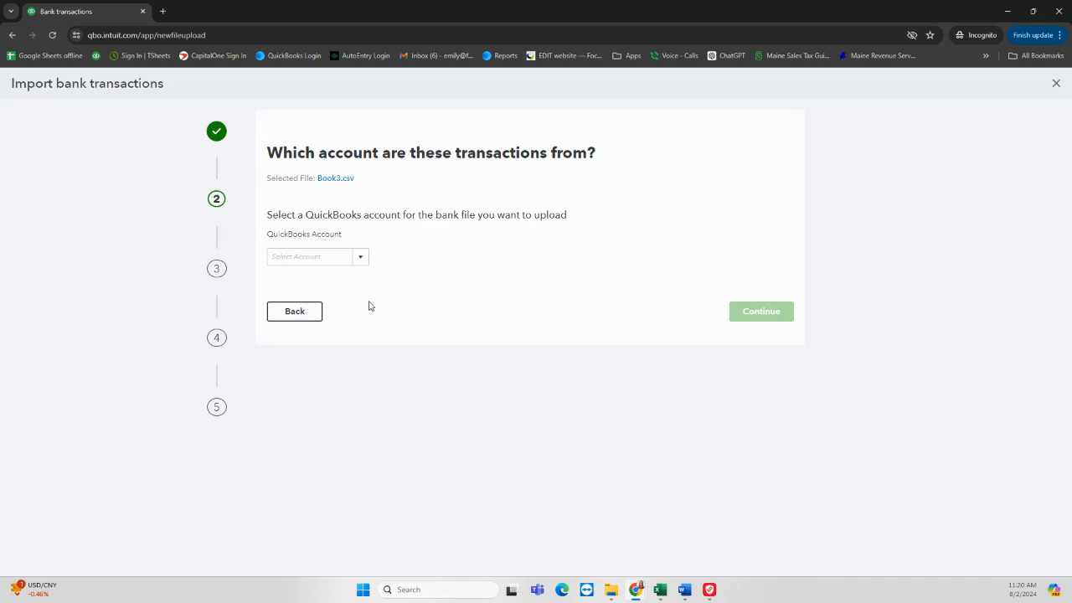
Choose 1010 Business Checking as the QuickBooks account for the uploaded file and continue to the file setup.
left_click(360, 258)
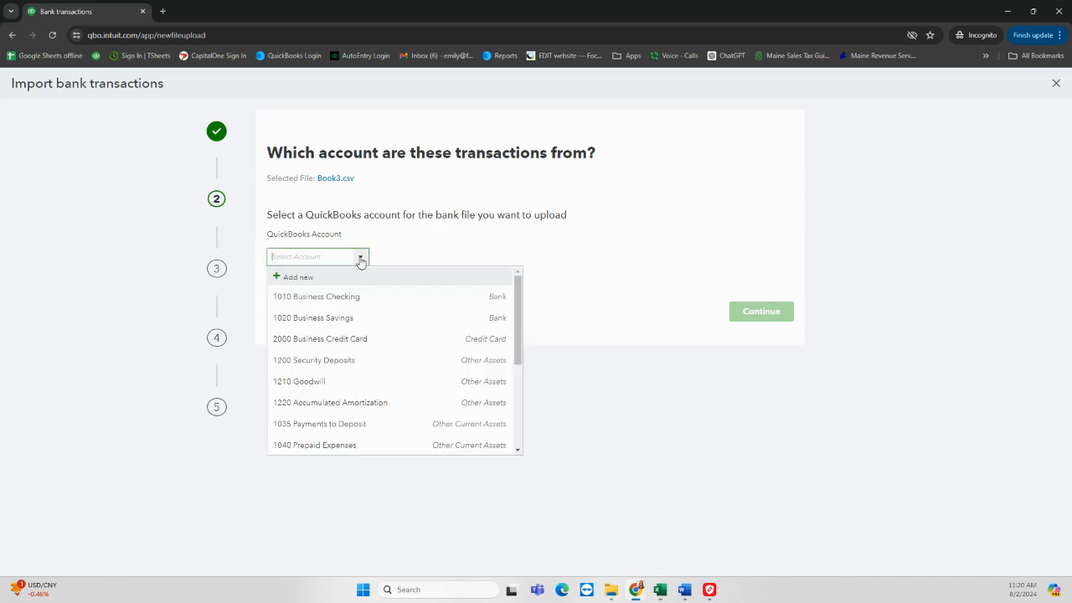
left_click(378, 303)
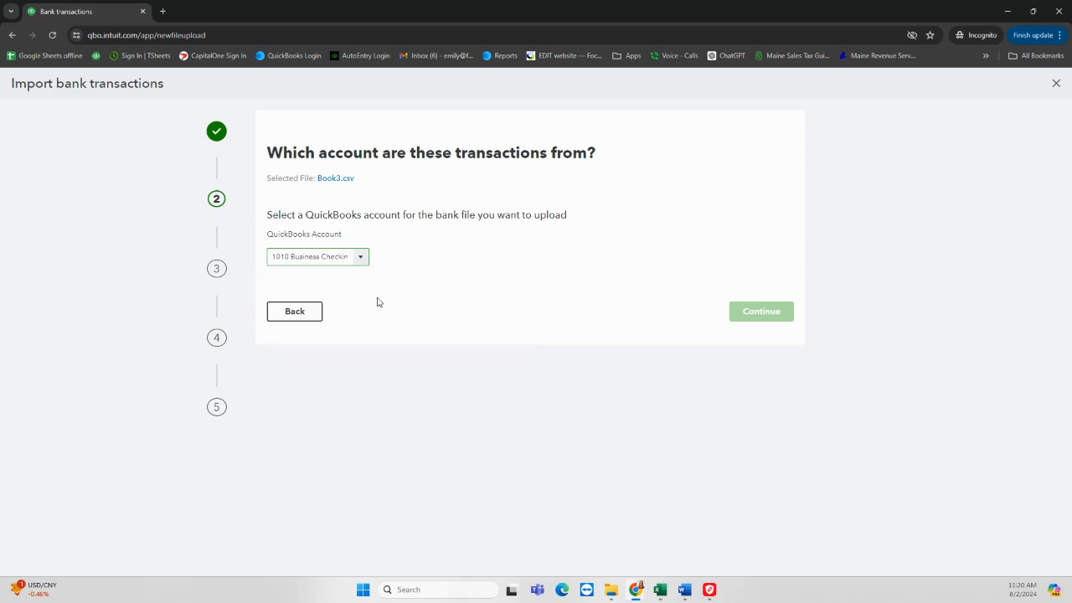
left_click(772, 313)
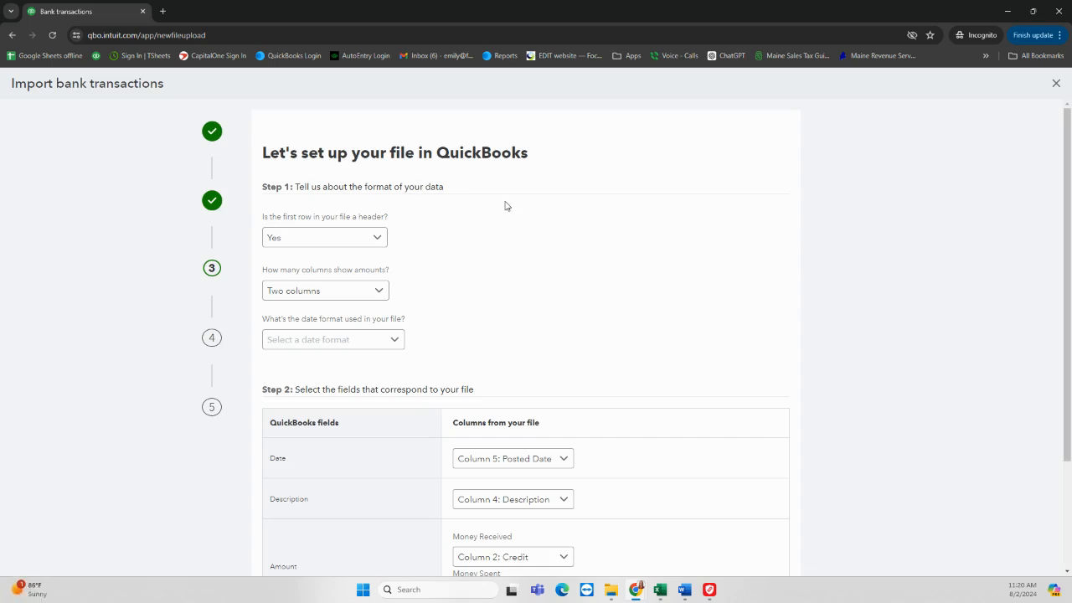
Switch to the Book3 workbook in Excel to check whether row 1 is a header, and return to the QuickBooks import.
left_click_drag(261, 221, 410, 224)
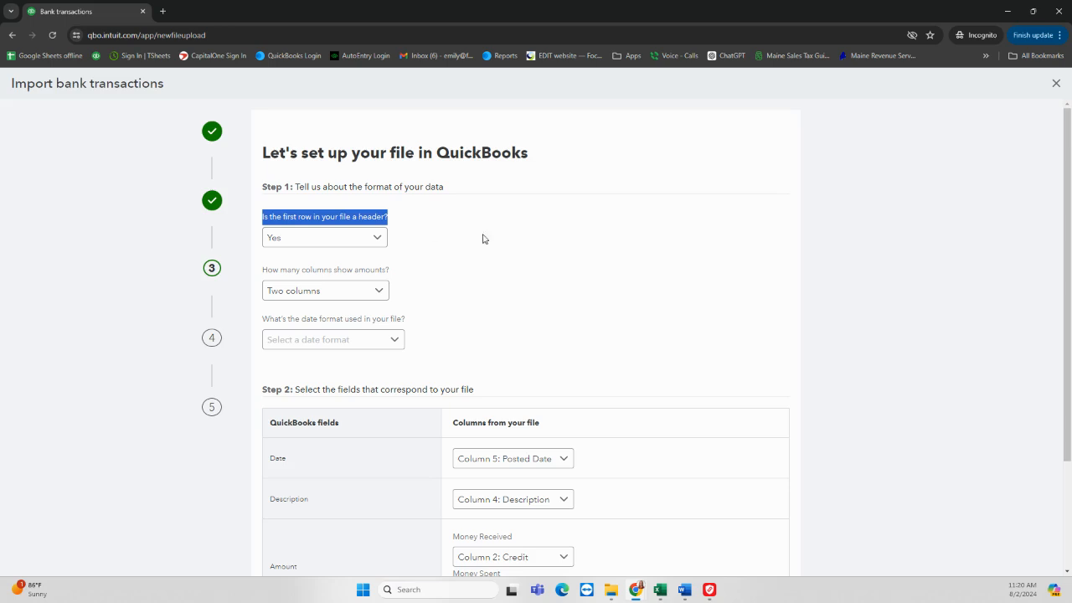
left_click(582, 248)
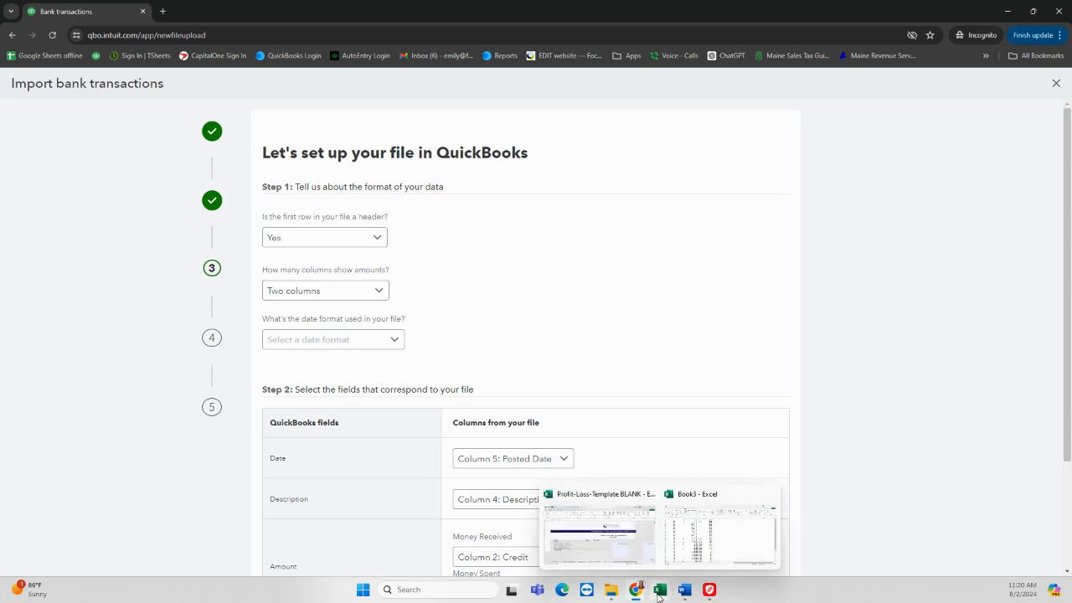
left_click(683, 503)
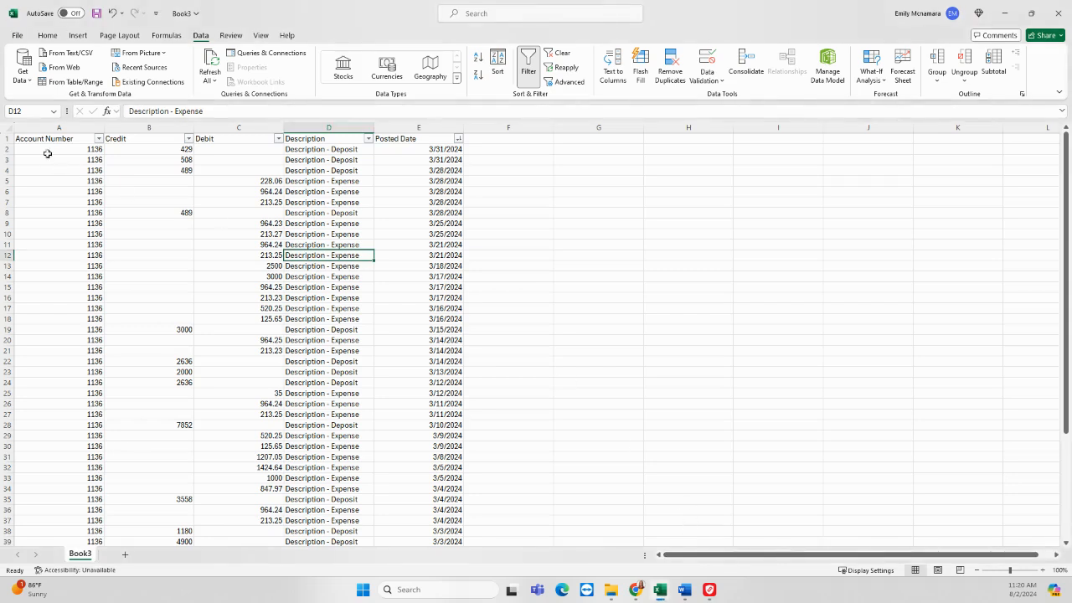
left_click(6, 138)
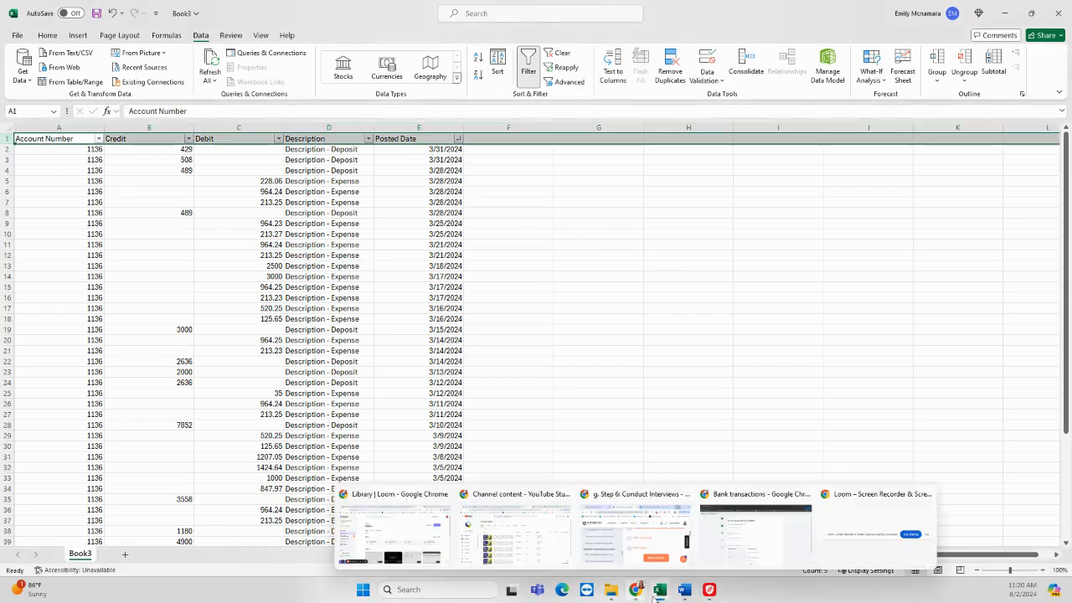
mouse_move(654, 596)
left_click(737, 541)
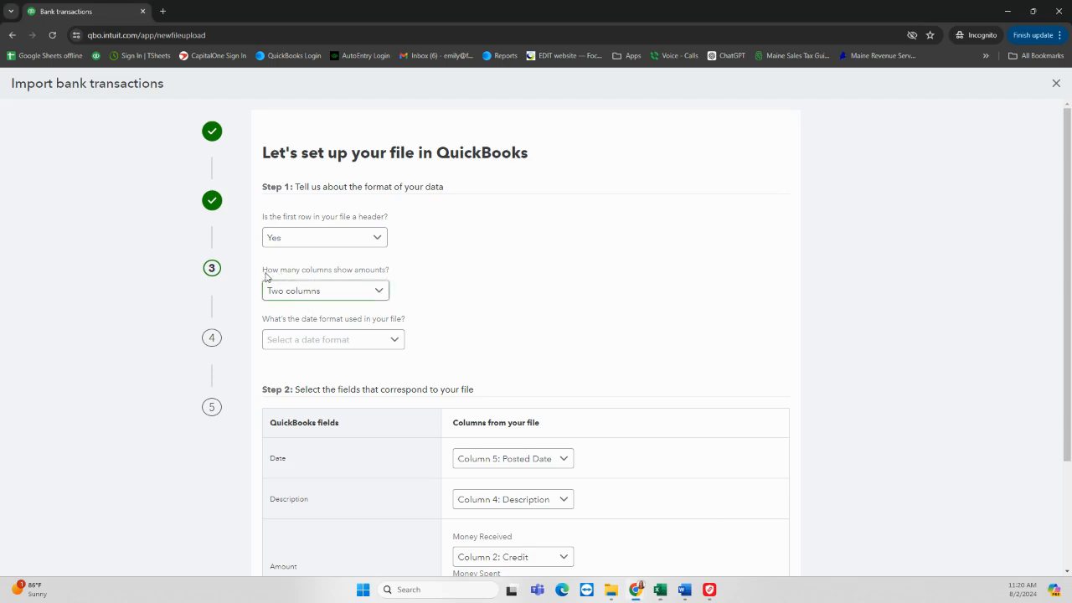
Check the amount columns in the Excel workbook Book3 and choose Two columns for the amounts in the QuickBooks import.
left_click_drag(268, 276, 408, 276)
left_click(412, 275)
mouse_move(661, 594)
left_click(726, 557)
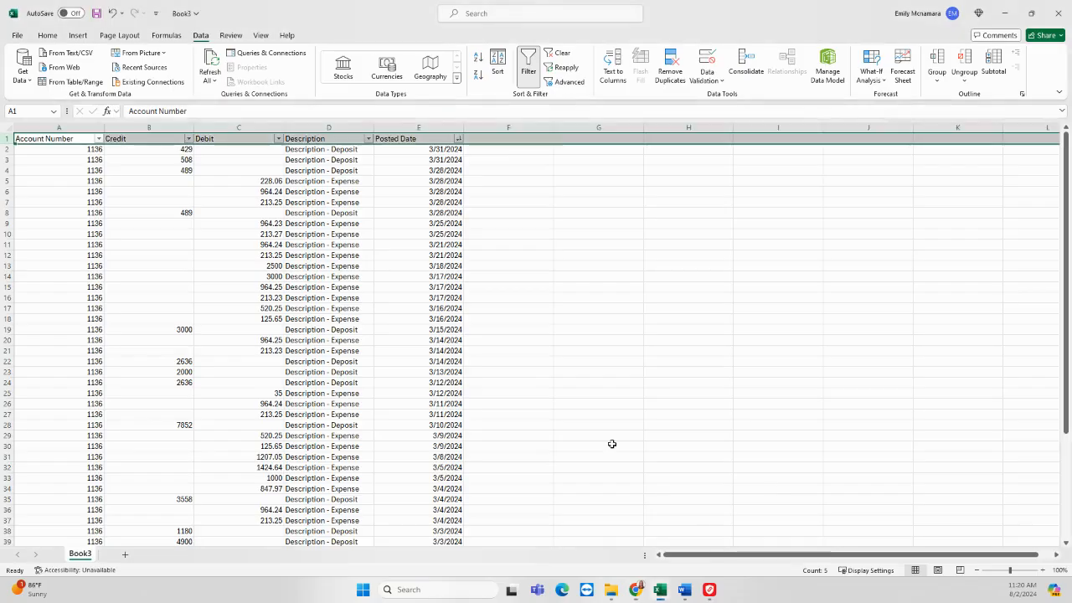
left_click(239, 127)
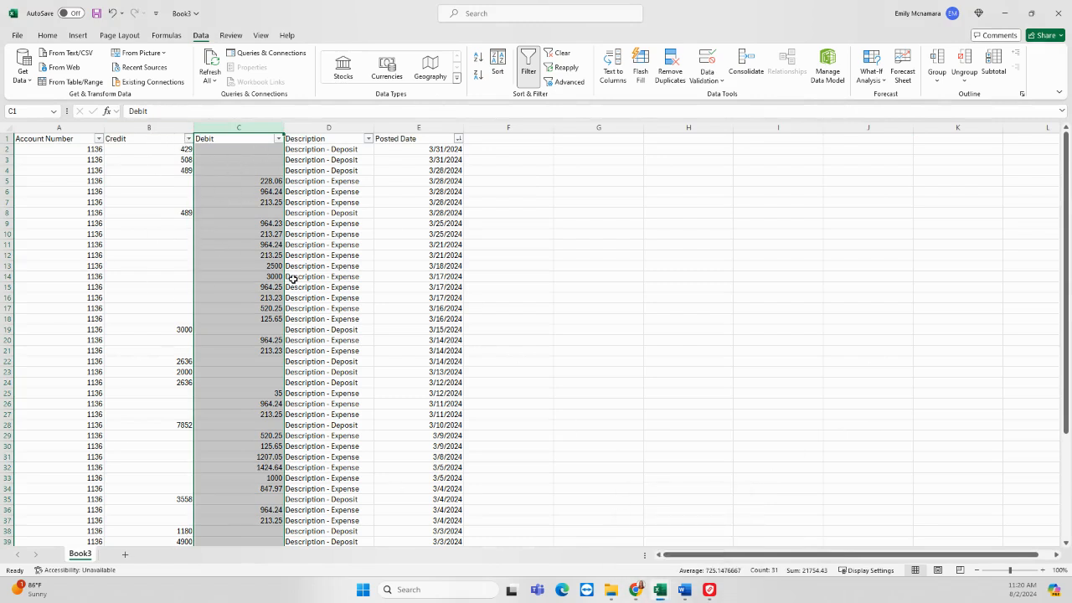
mouse_move(638, 594)
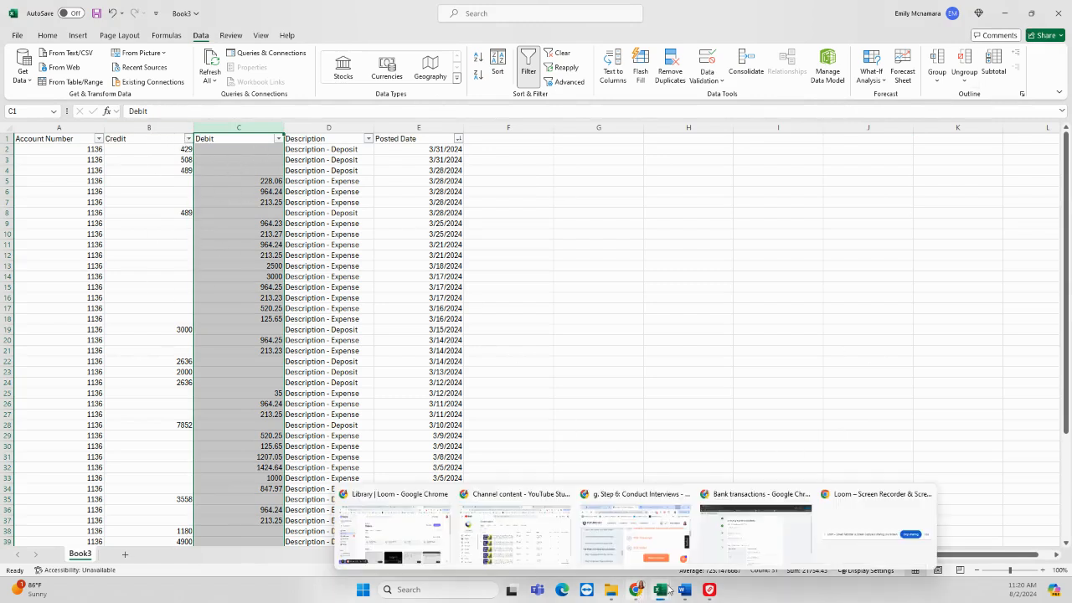
left_click(756, 532)
left_click(311, 293)
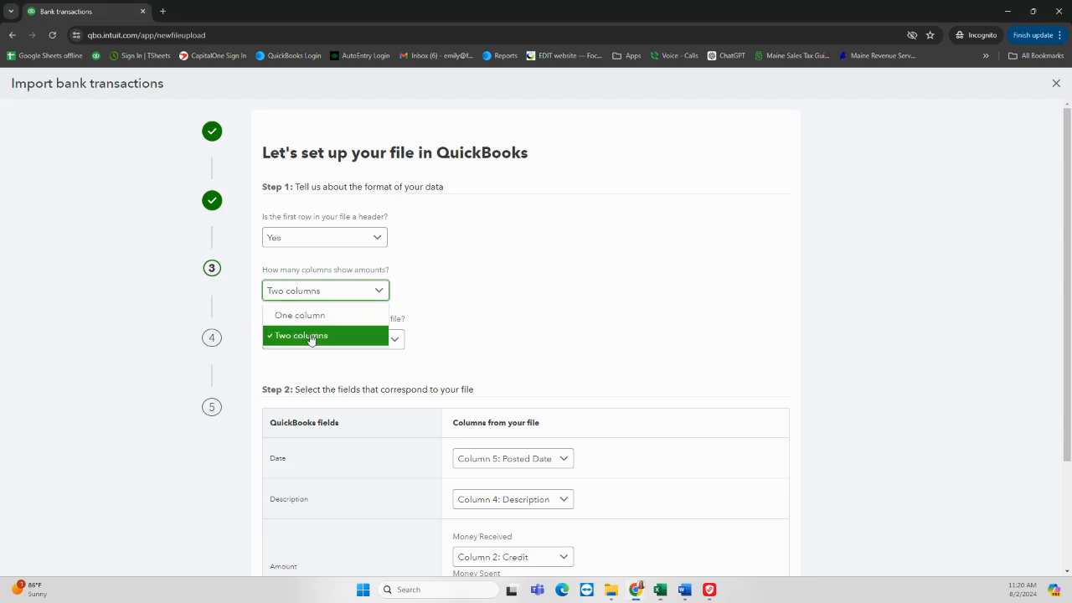
left_click(310, 337)
left_click(368, 294)
left_click(342, 335)
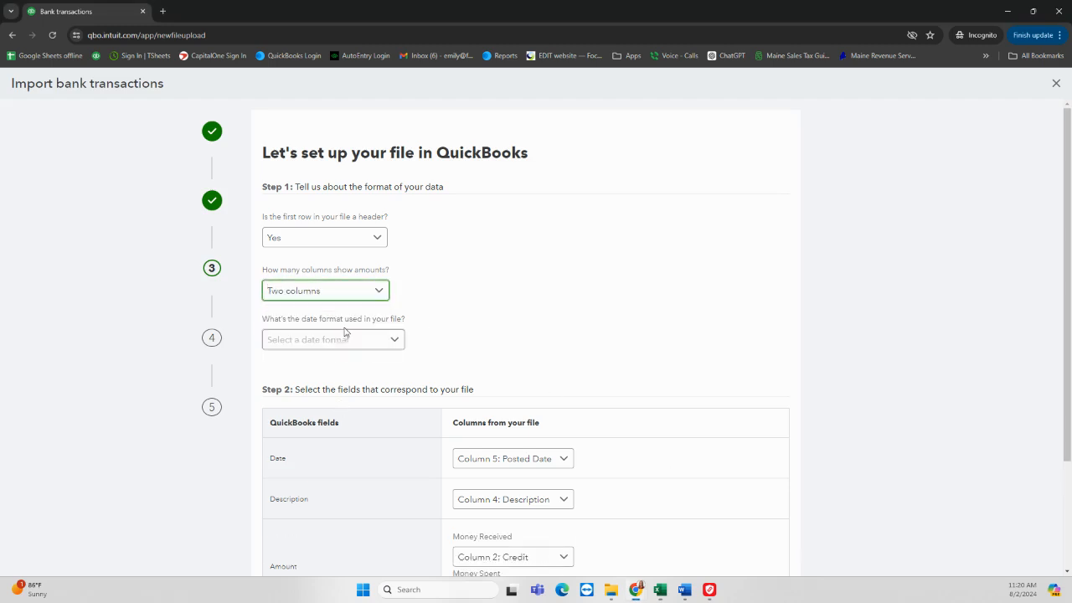
Check the Posted Date values in the Excel workbook Book3 and set the QuickBooks import's date format to MM/dd/yyyy.
left_click(472, 324)
left_click_drag(295, 320, 424, 322)
left_click(476, 324)
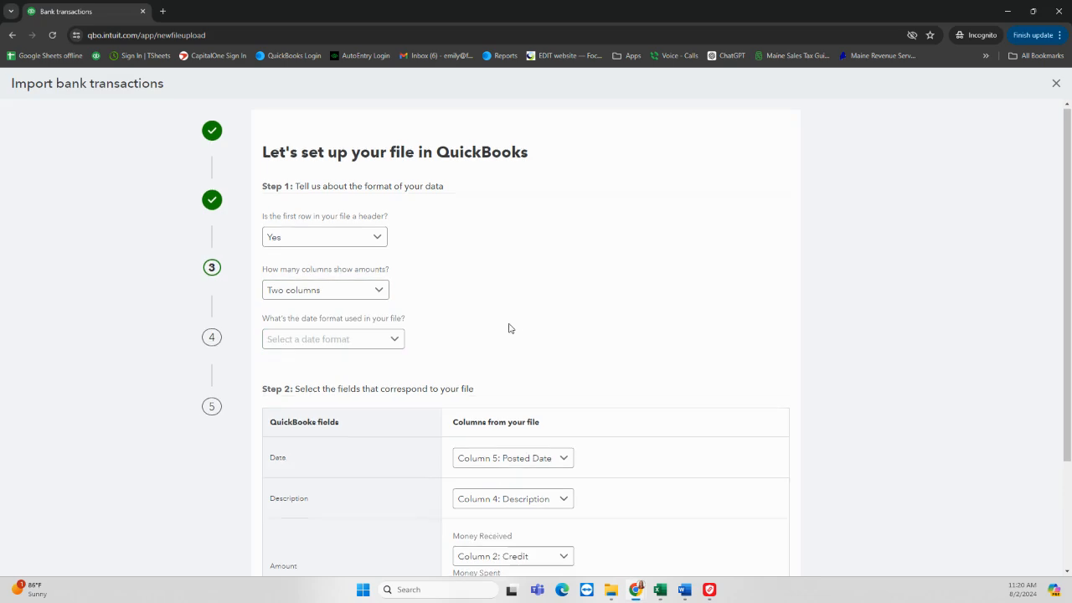
scroll(508, 328, "down", 1)
mouse_move(661, 586)
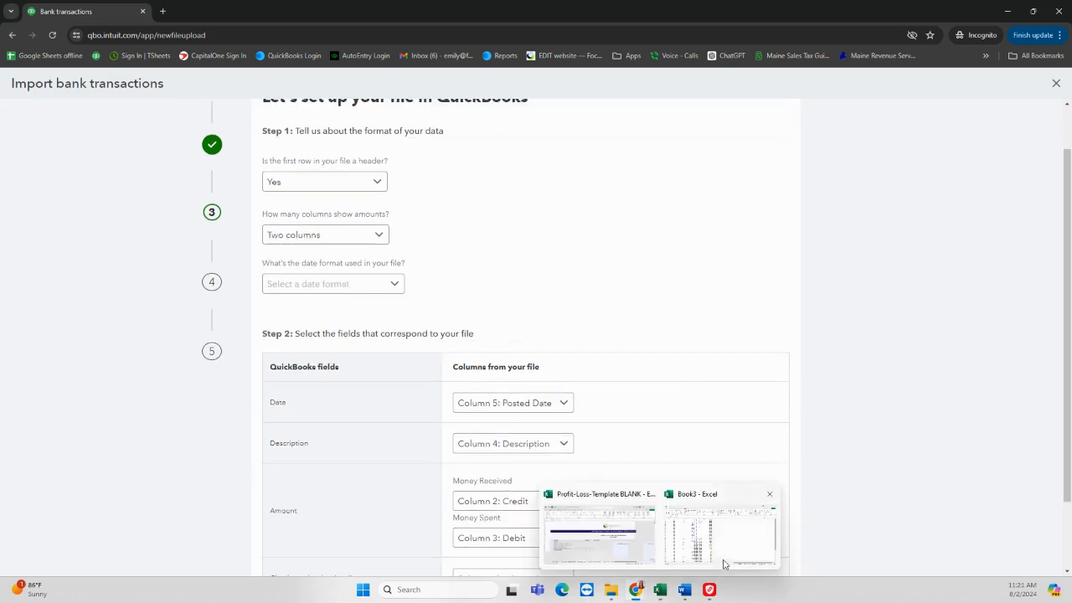
left_click(730, 549)
left_click(435, 149)
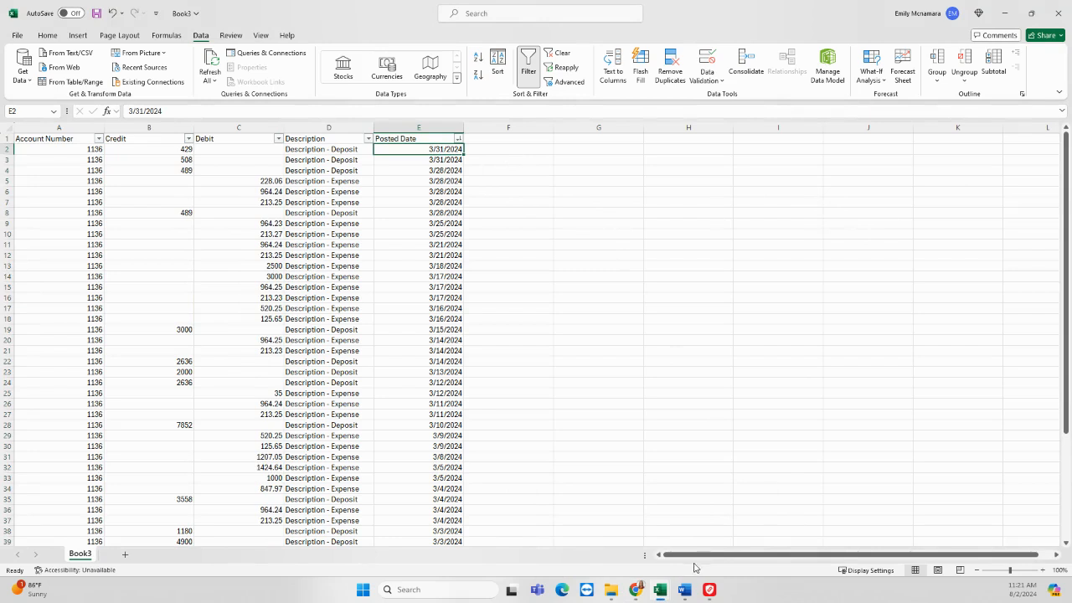
mouse_move(661, 593)
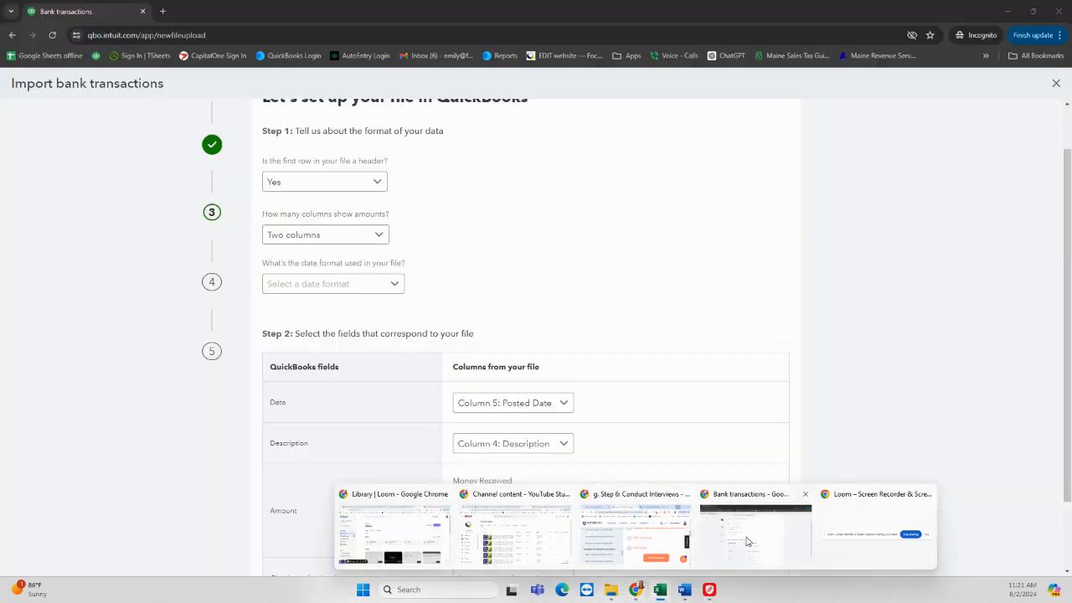
left_click(751, 536)
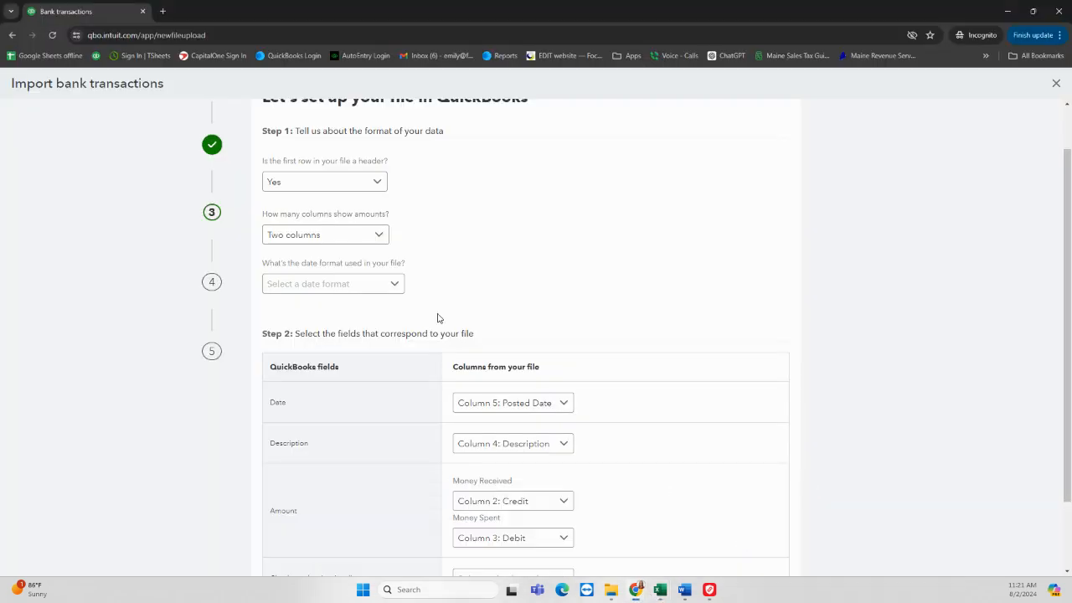
left_click(360, 285)
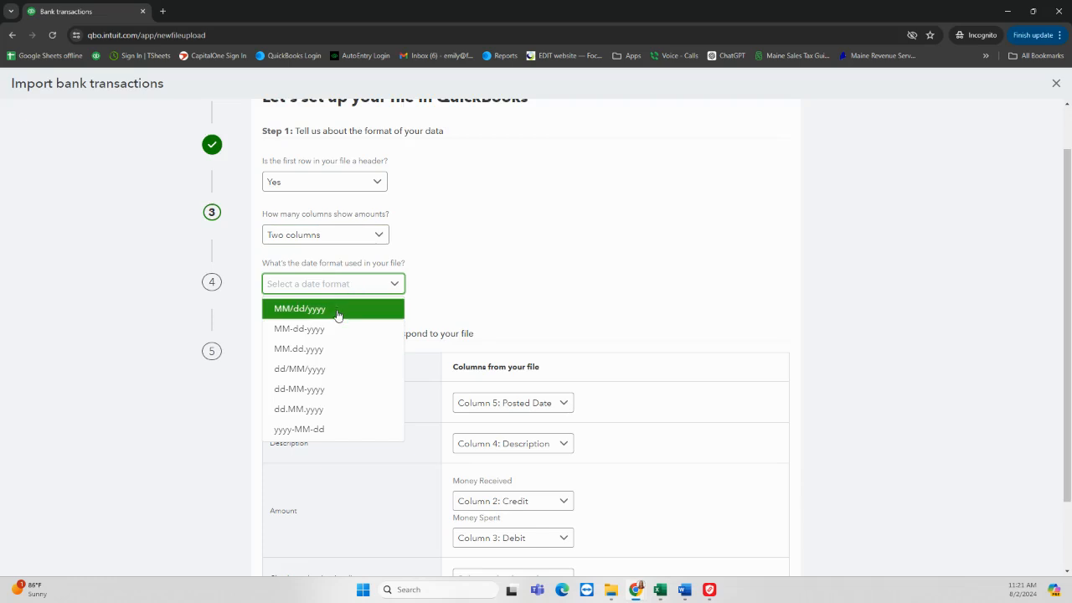
left_click(292, 310)
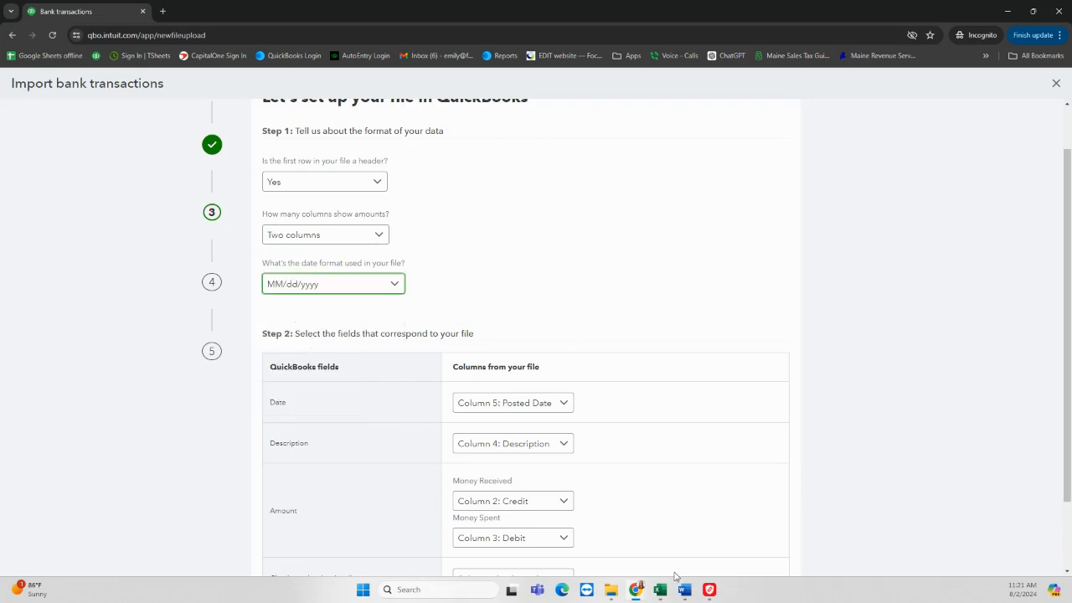
mouse_move(660, 588)
left_click(742, 556)
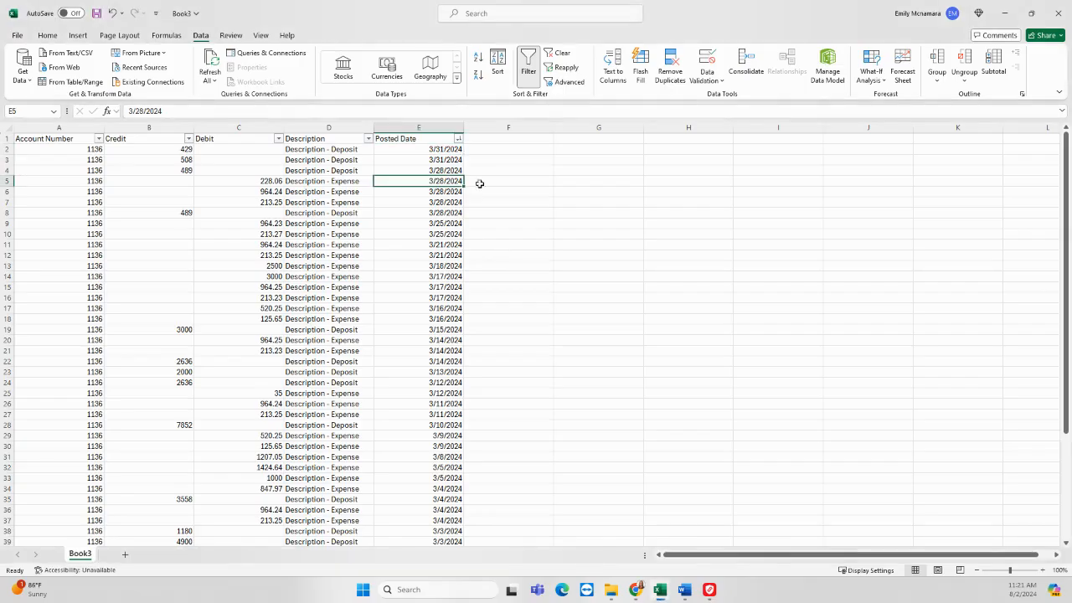
left_click(1004, 13)
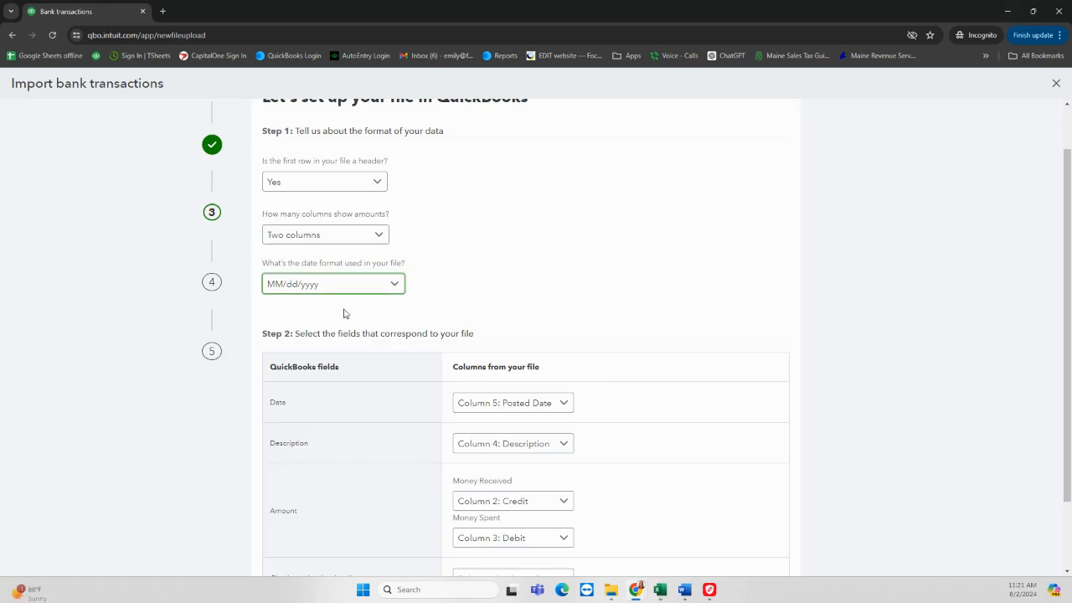
Map the Date field to Column 5: Posted Date and the Description field to Column 4: Description.
scroll(710, 302, "down", 1)
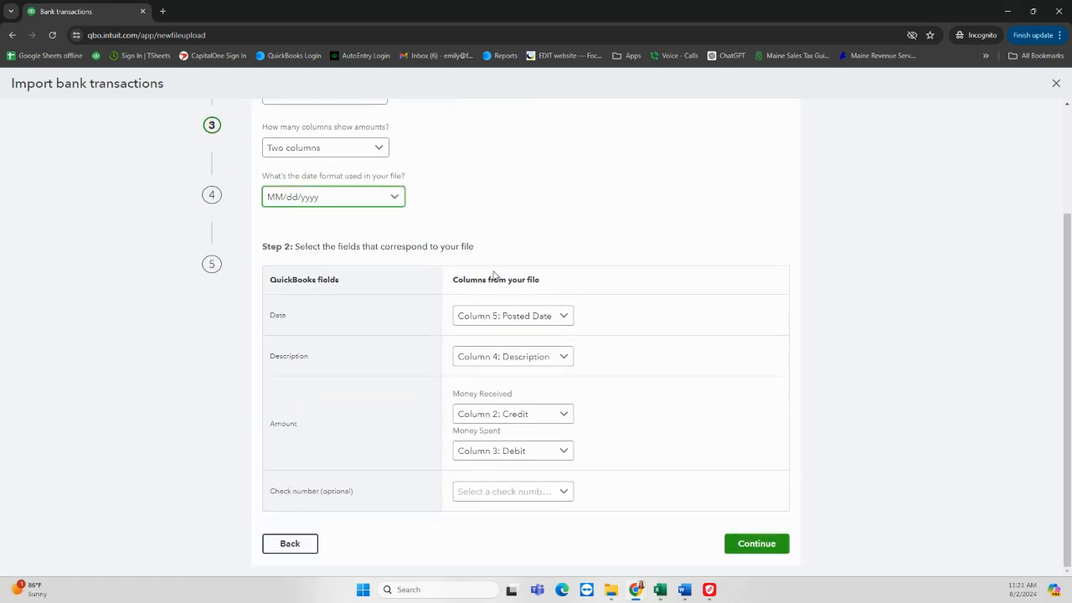
double_click(273, 317)
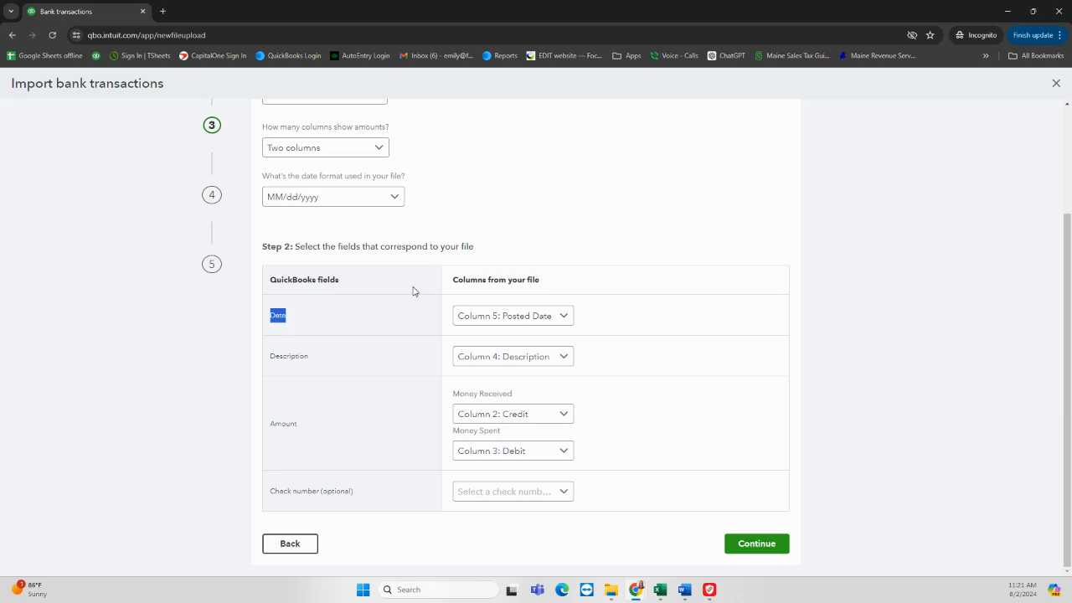
left_click(340, 321)
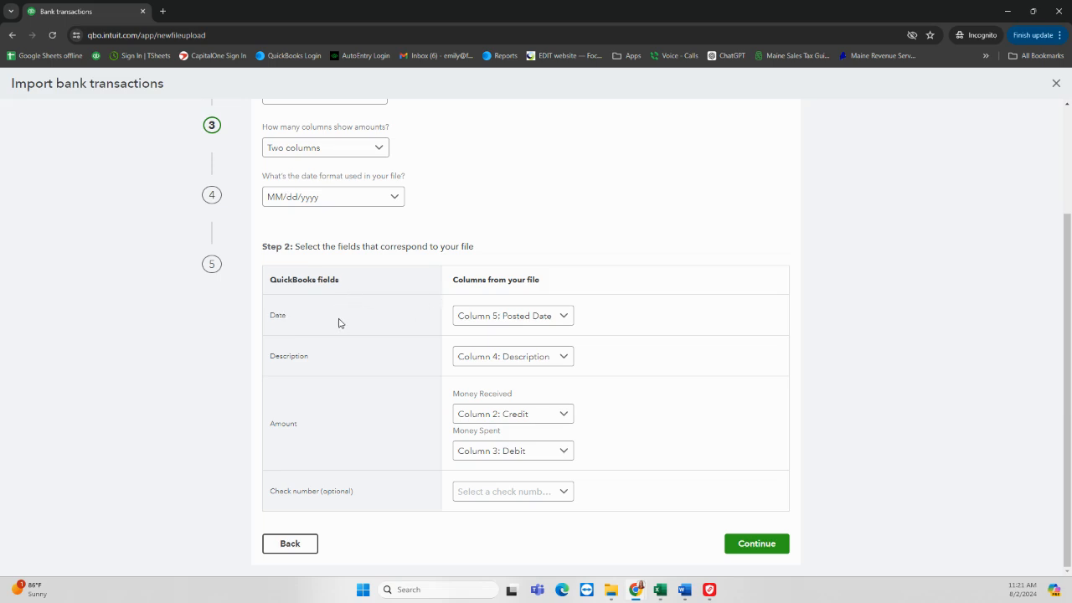
left_click(564, 322)
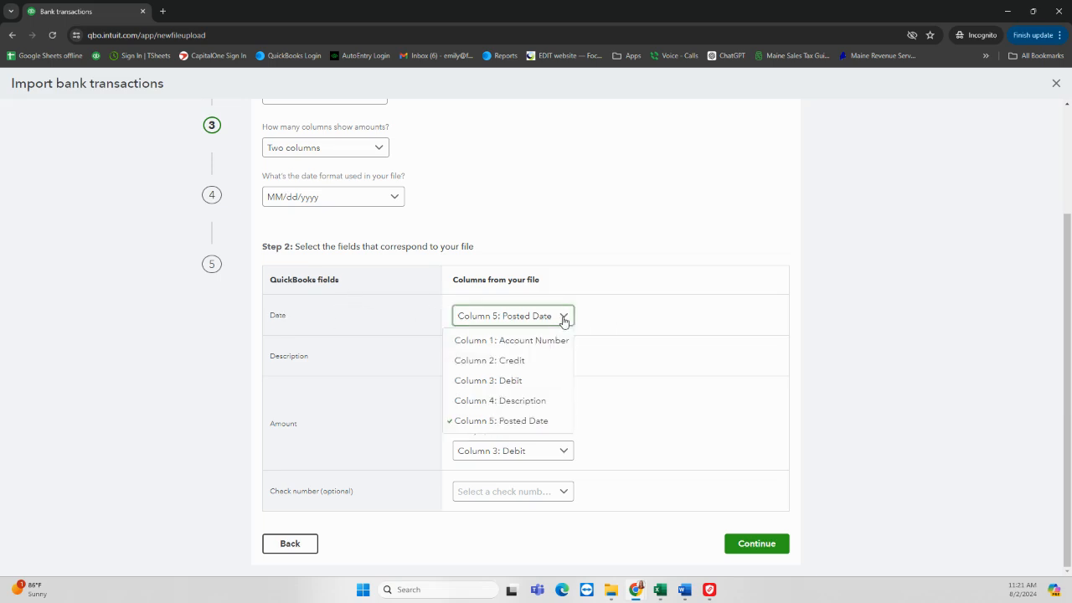
left_click(519, 421)
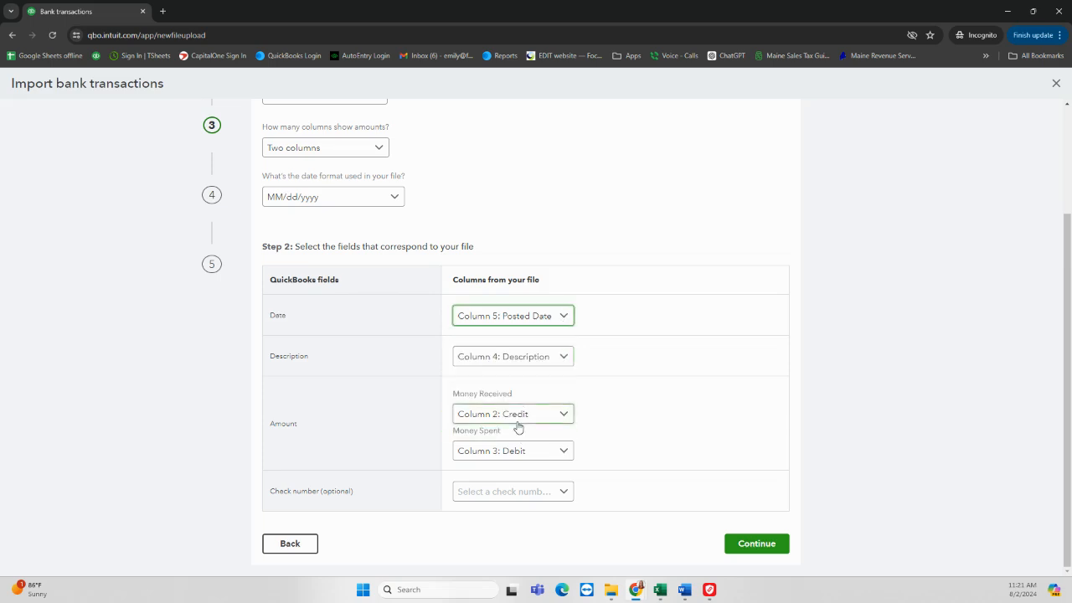
left_click_drag(271, 363, 348, 363)
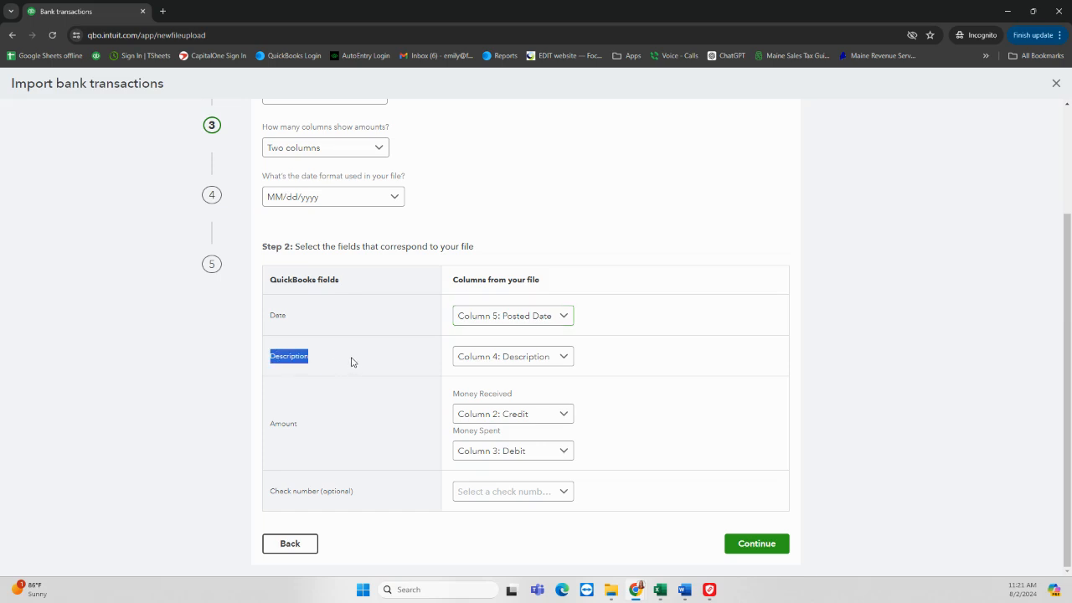
left_click(555, 358)
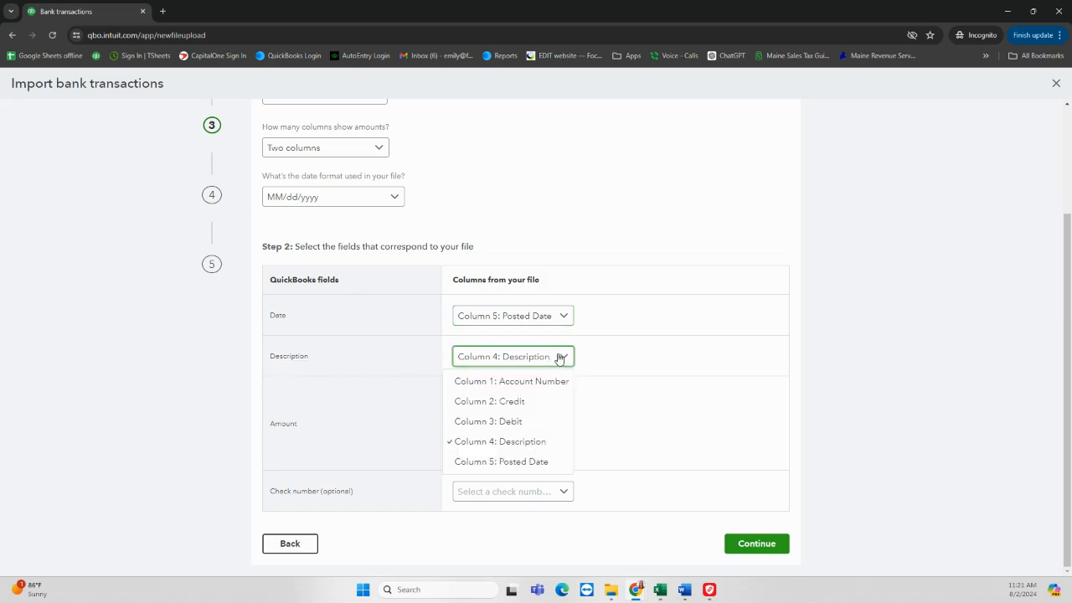
left_click(499, 441)
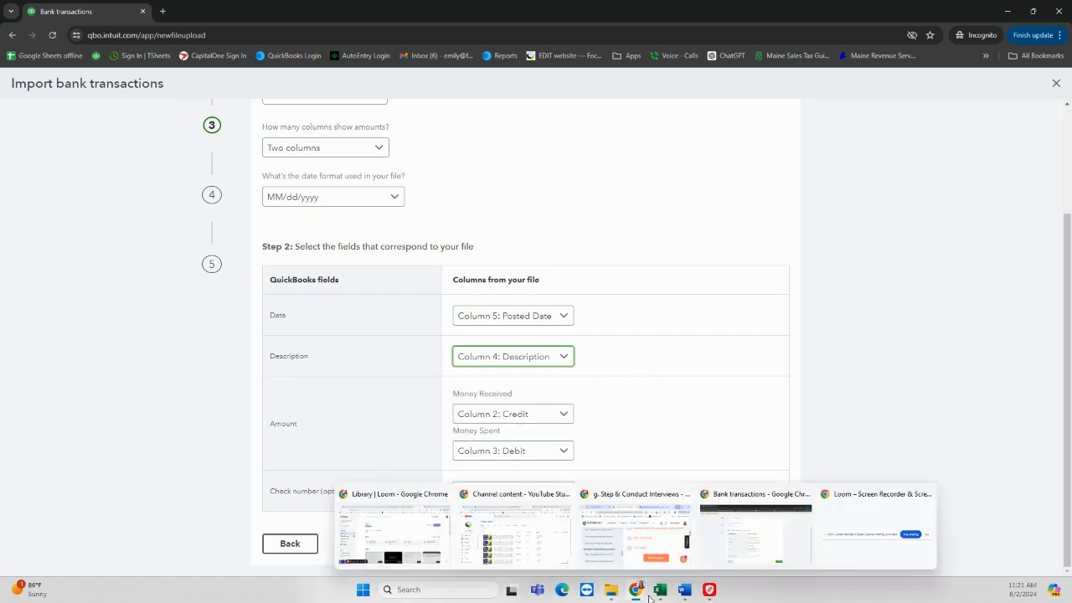
Check the Description and Posted Date columns in the Excel workbook Book3, and return to the QuickBooks import.
mouse_move(660, 589)
left_click(747, 561)
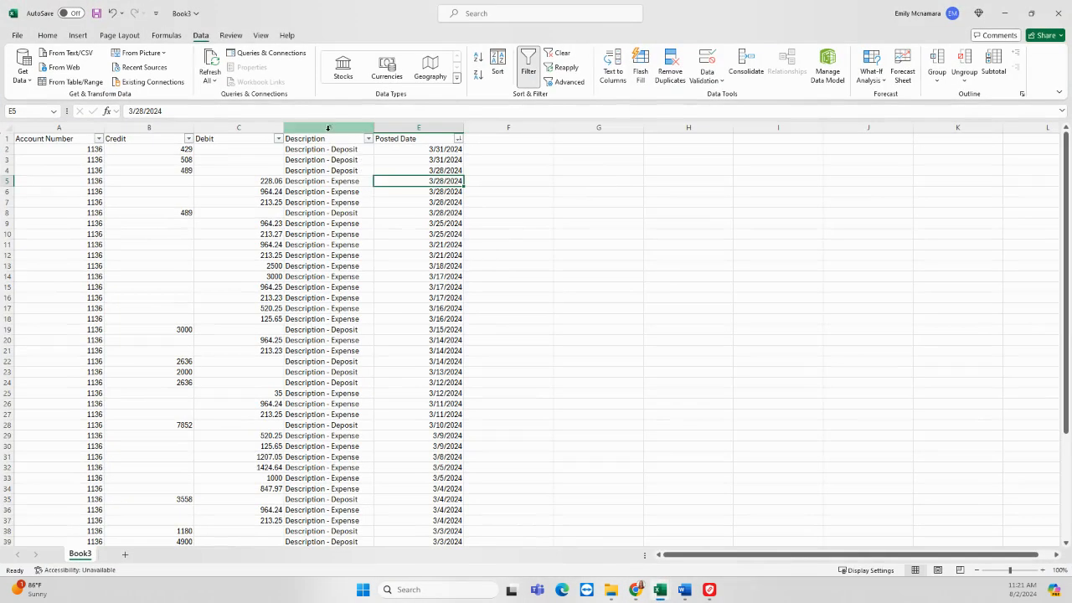
left_click(330, 127)
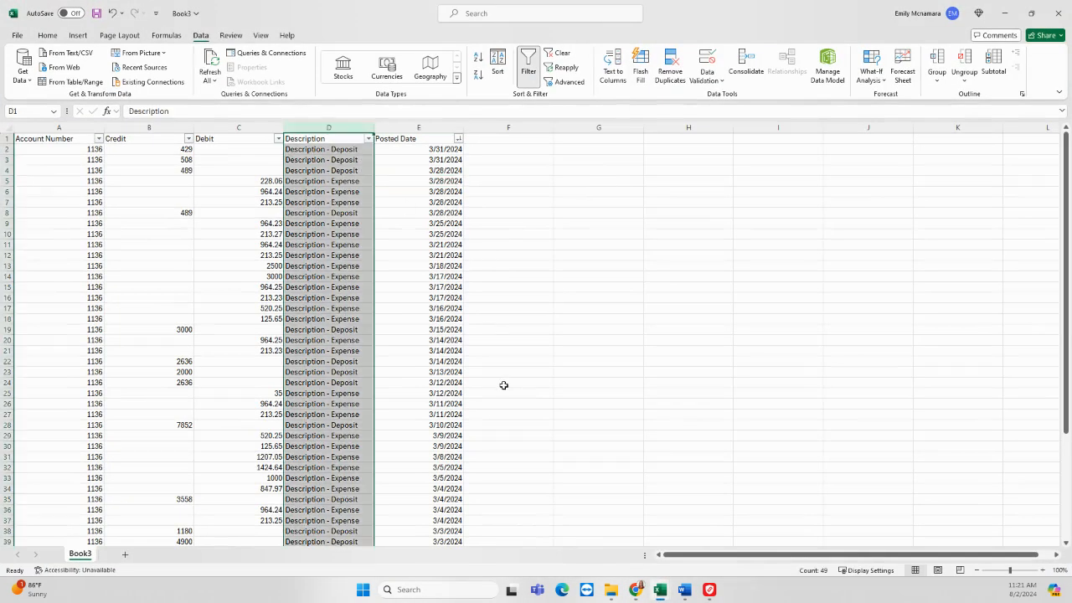
left_click(418, 127)
left_click(329, 128)
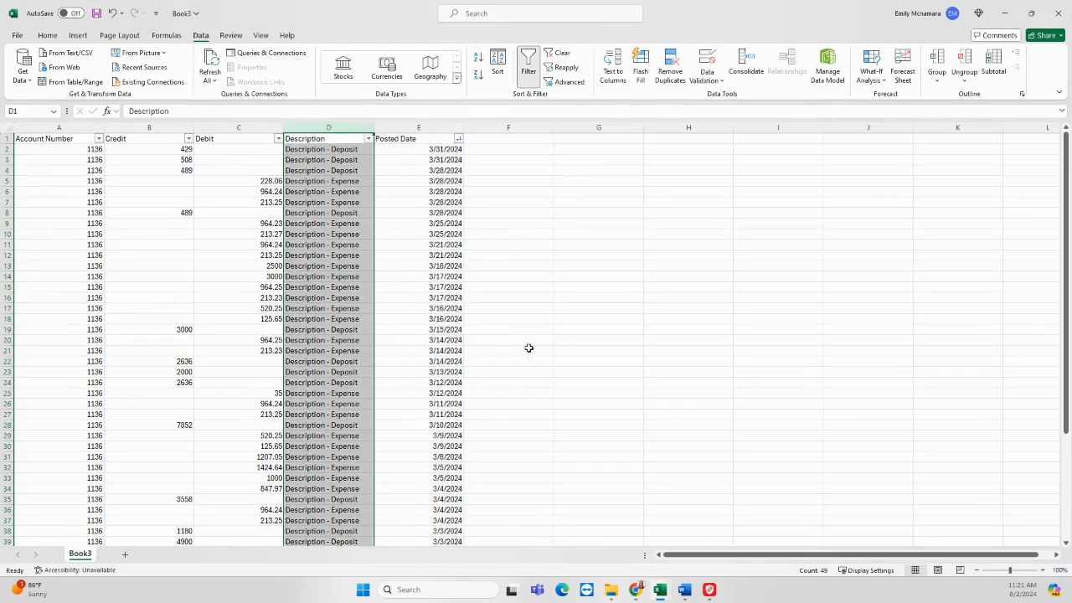
left_click(1006, 15)
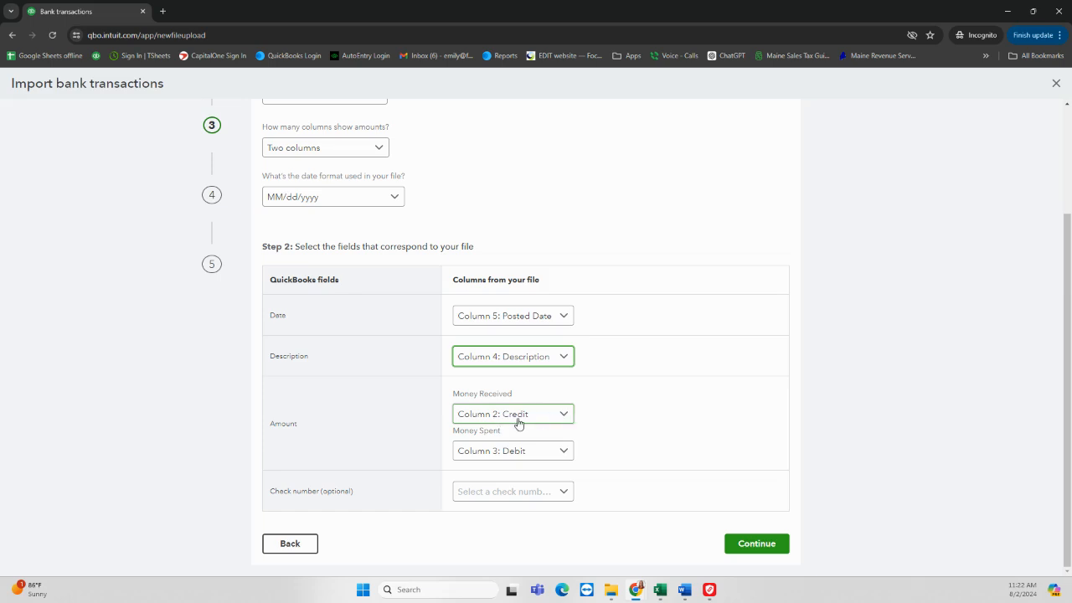
Check the Credit column against a deposit row in the Excel workbook Book3, and map Money Received to Column 2: Credit in the QuickBooks import.
left_click_drag(453, 397, 524, 400)
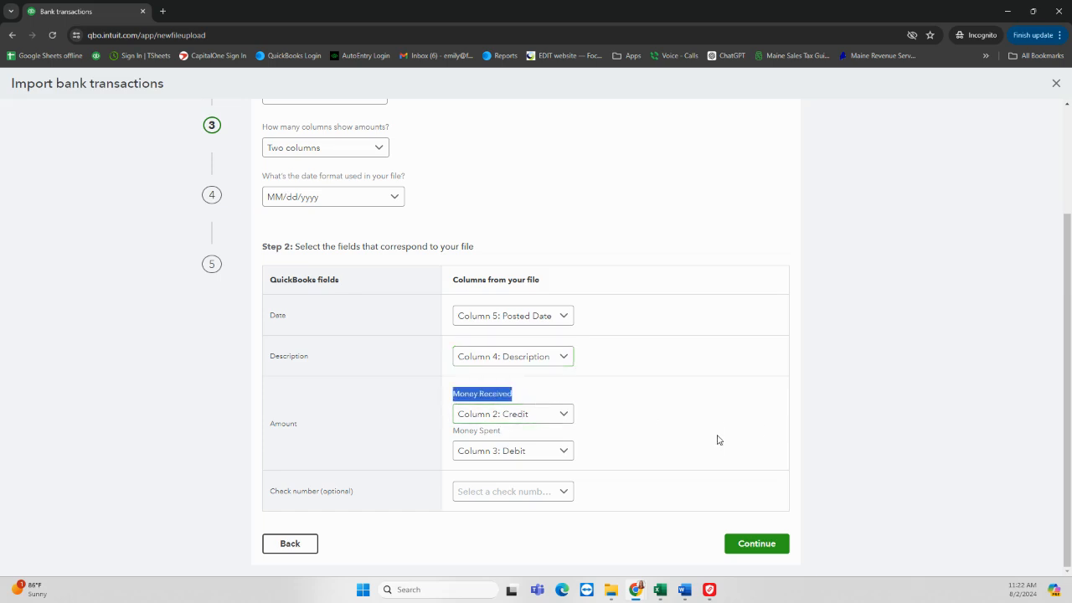
mouse_move(666, 587)
left_click(709, 550)
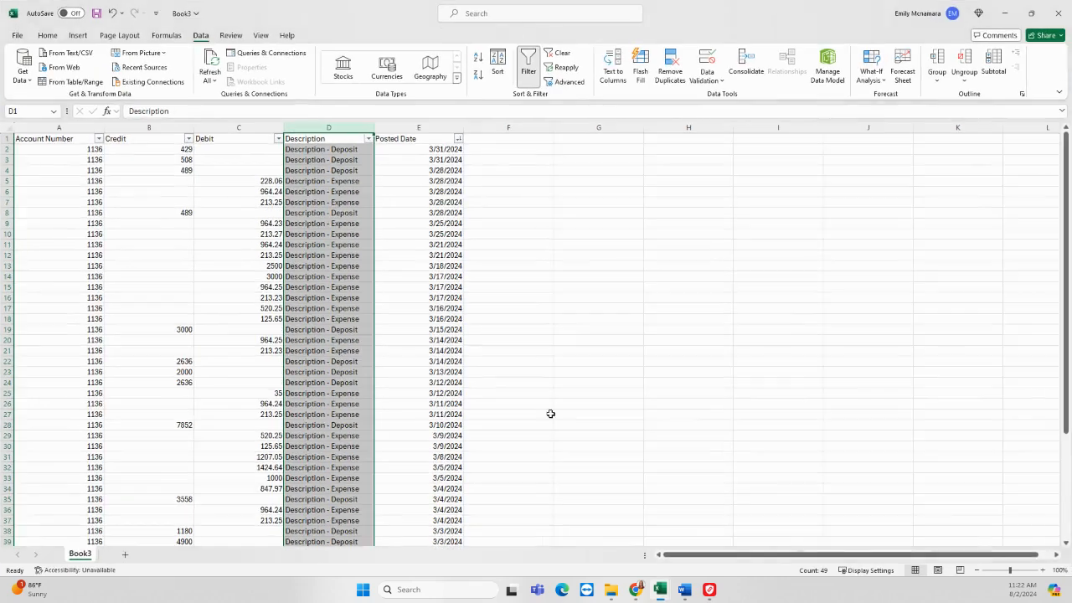
left_click_drag(328, 213, 163, 213)
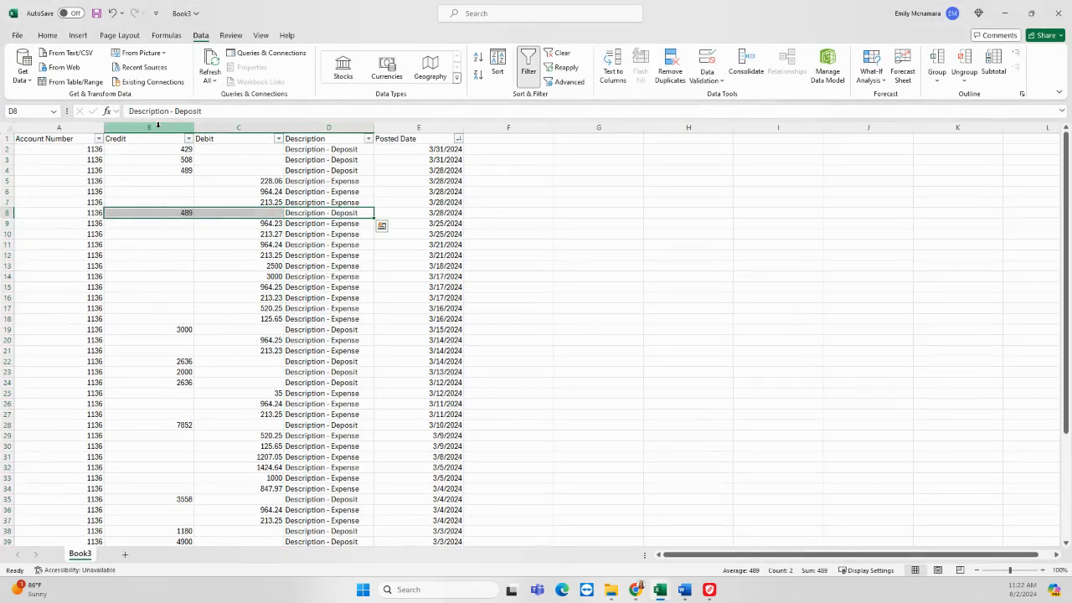
left_click(157, 125)
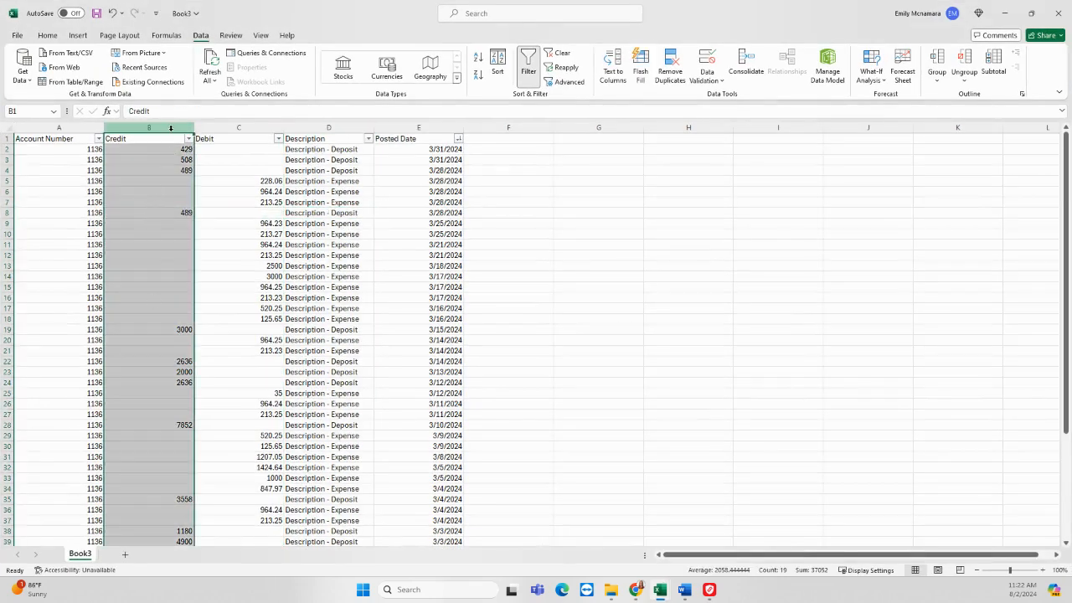
mouse_move(645, 580)
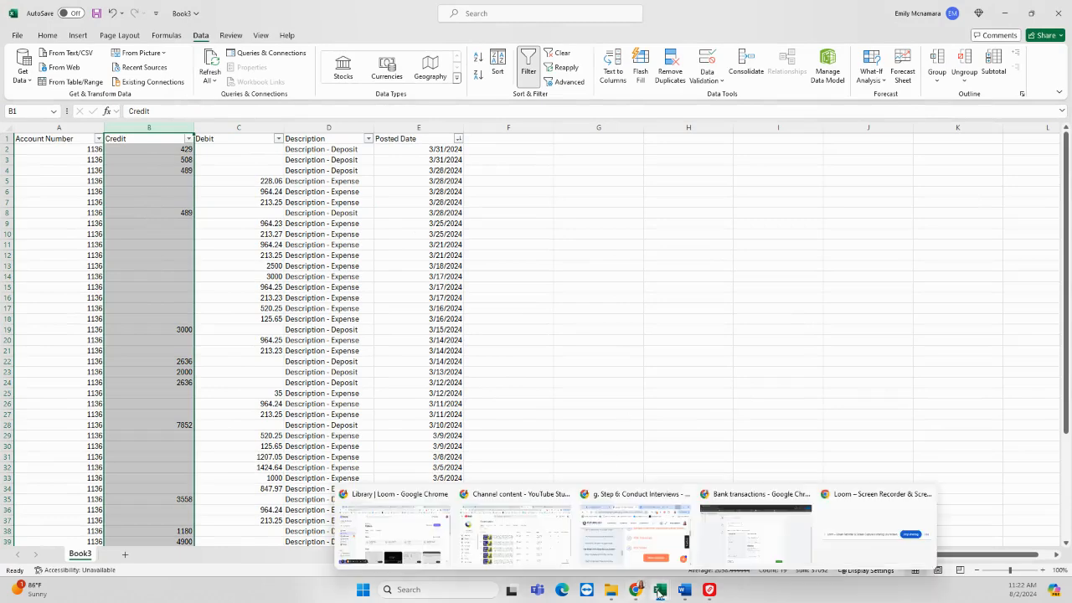
left_click(733, 546)
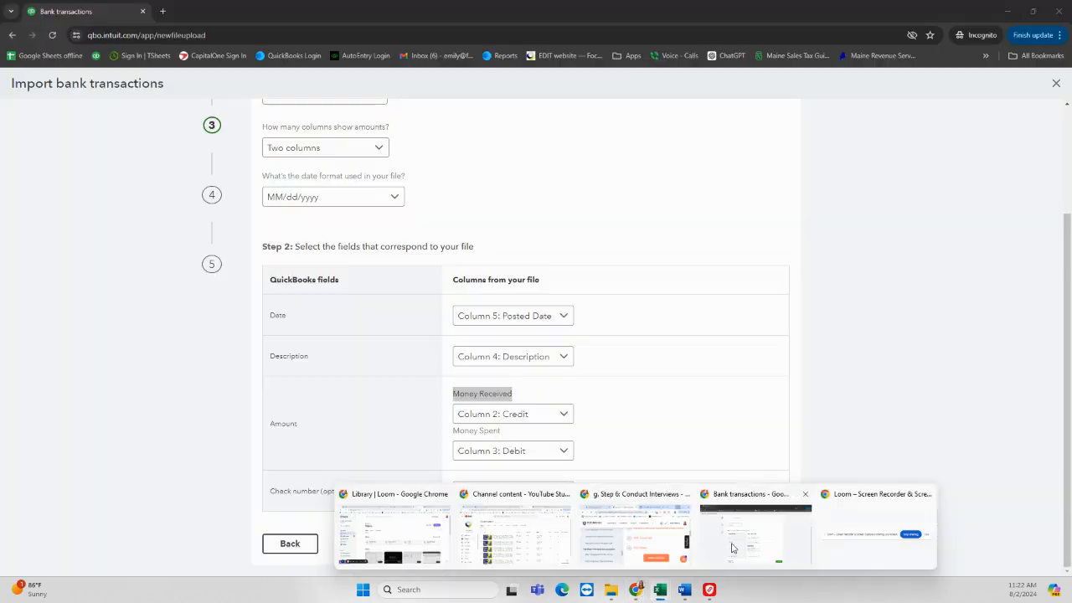
left_click(515, 417)
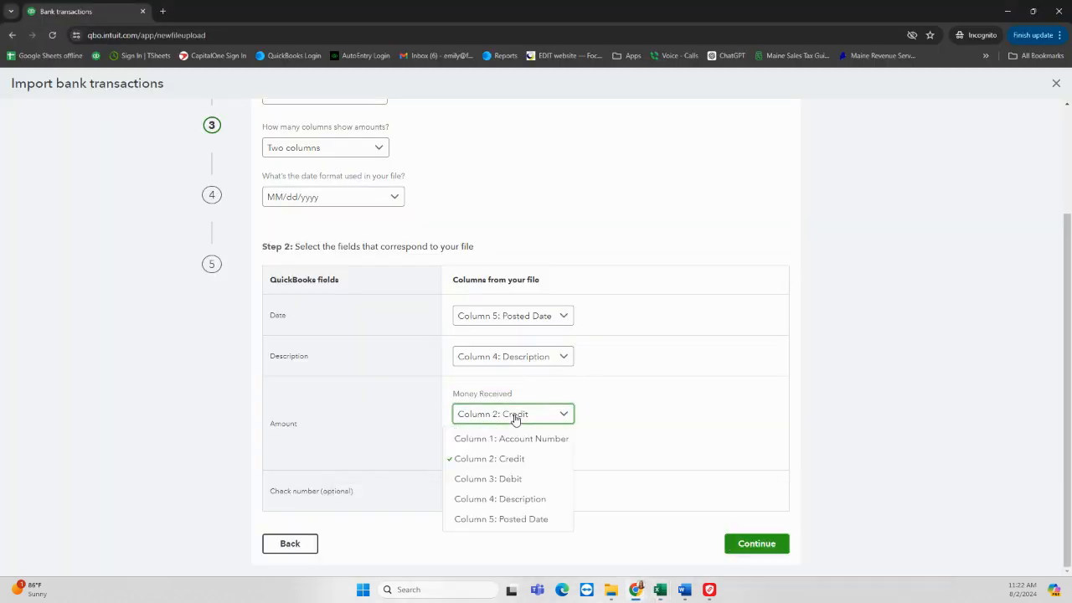
left_click(511, 460)
Map the Money Spent field to Column 3: Debit.
left_click_drag(450, 431, 525, 437)
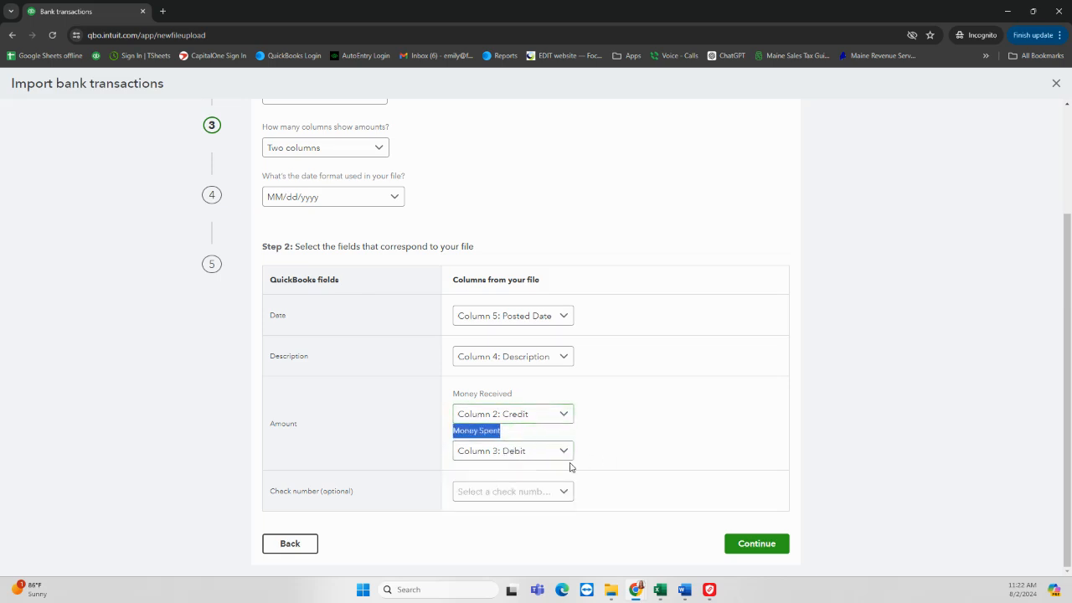
left_click(561, 454)
left_click(534, 514)
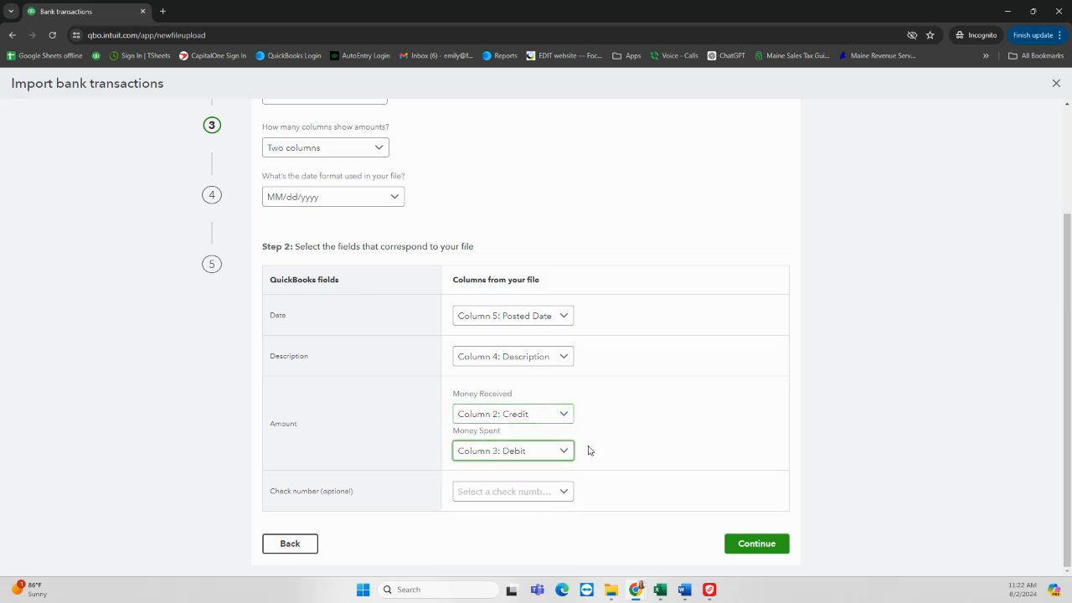
Leave the optional Check number field unmapped and continue to verifying the transactions.
left_click(560, 496)
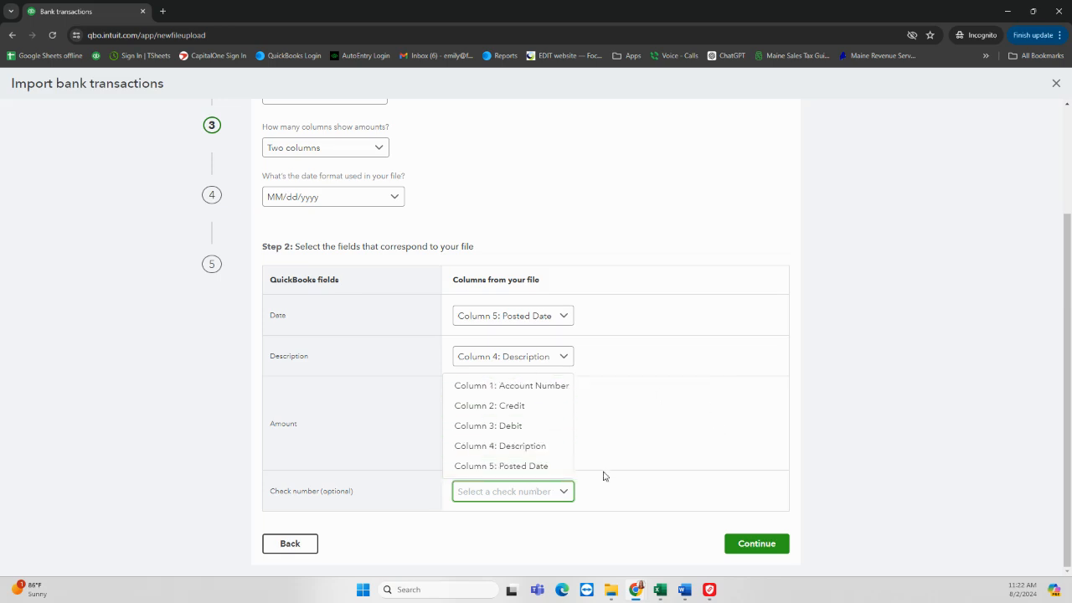
left_click(612, 500)
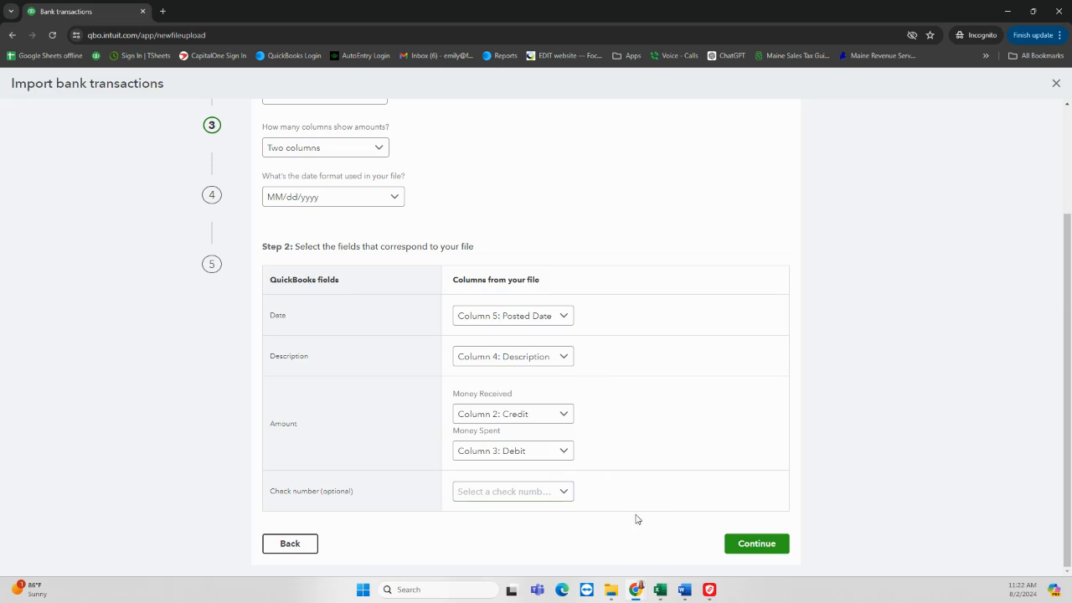
left_click_drag(285, 490, 395, 497)
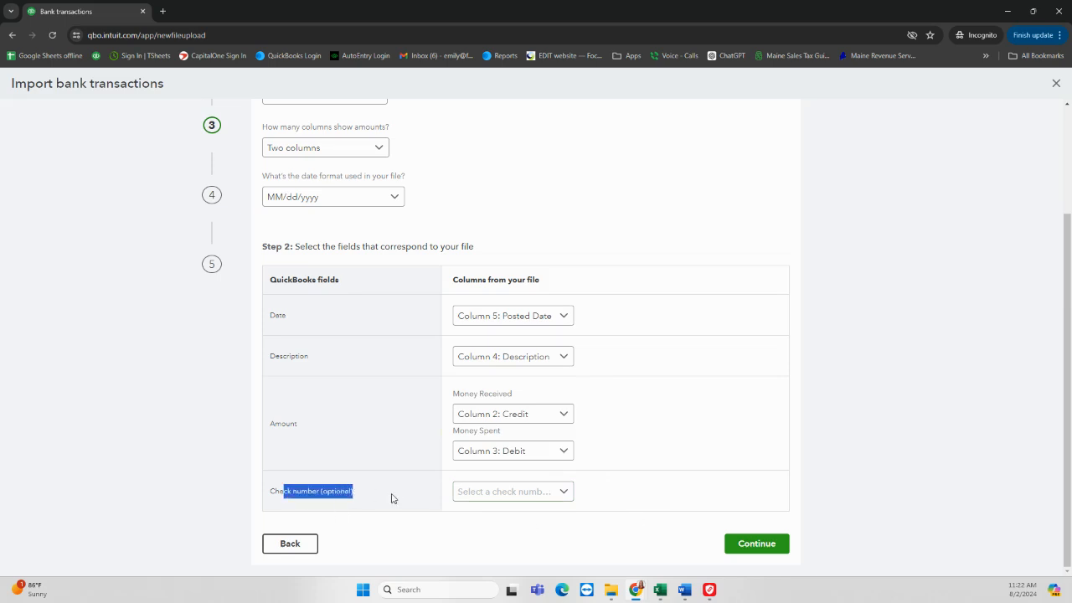
left_click(394, 497)
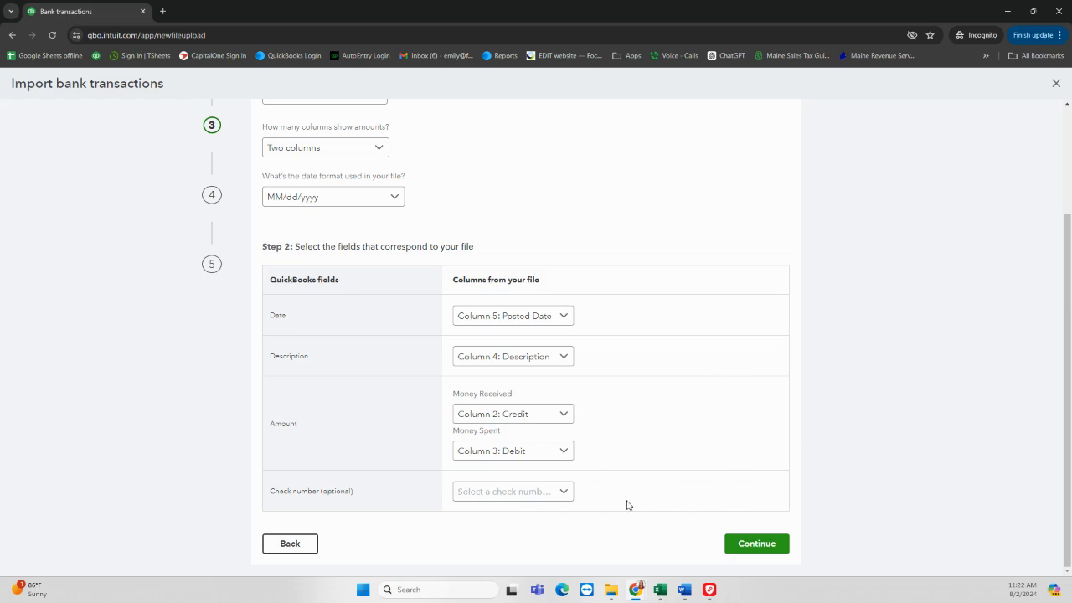
left_click(756, 544)
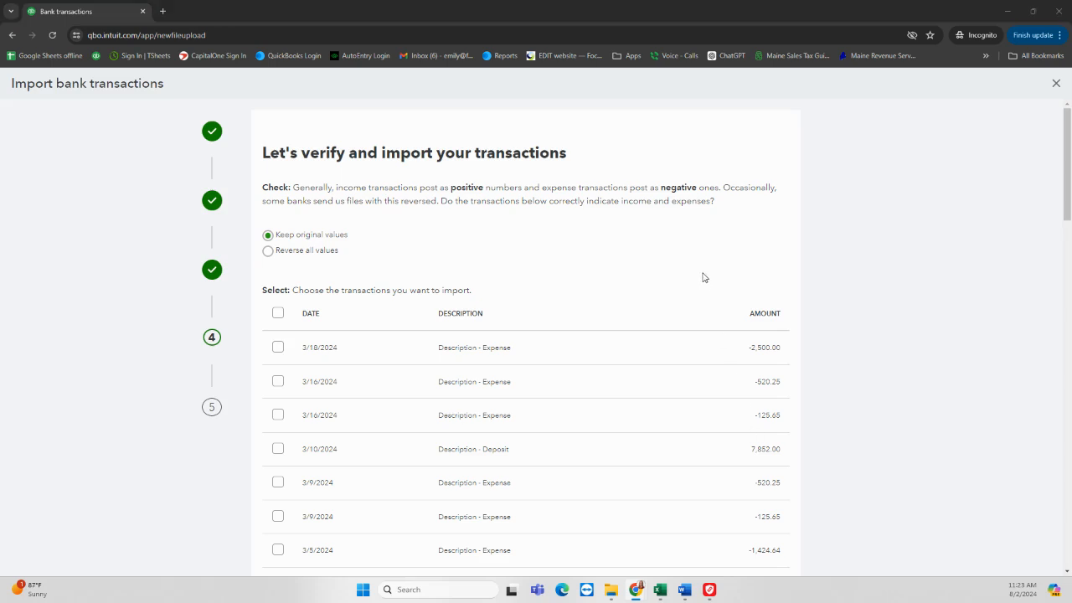
Examine whether expense amounts are negative and deposit amounts are positive in the list of transactions to import.
left_click_drag(452, 188, 504, 191)
left_click(514, 189)
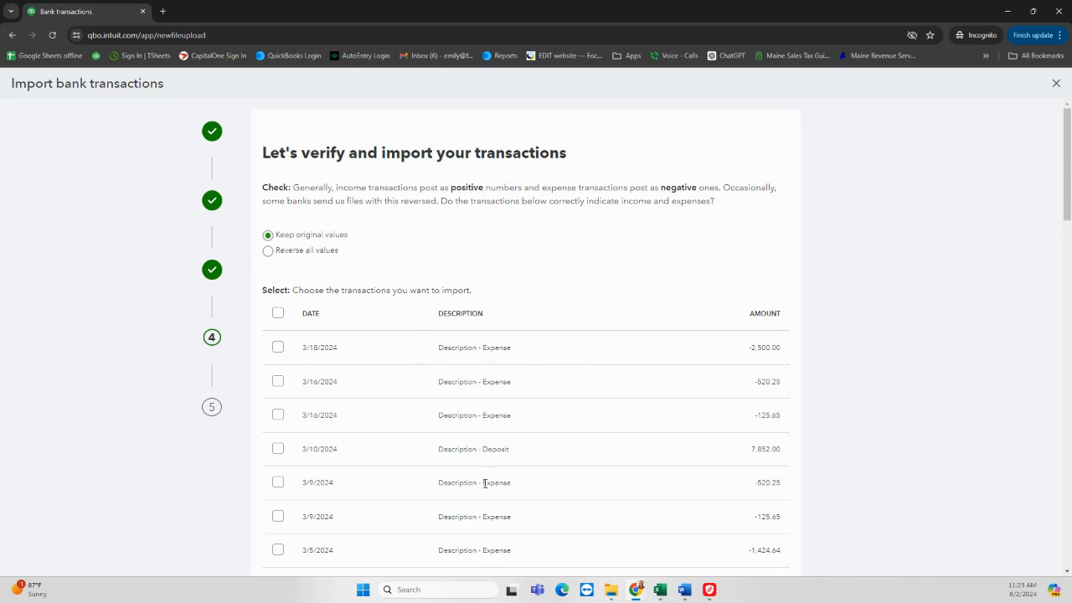
scroll(520, 352, "down", 2)
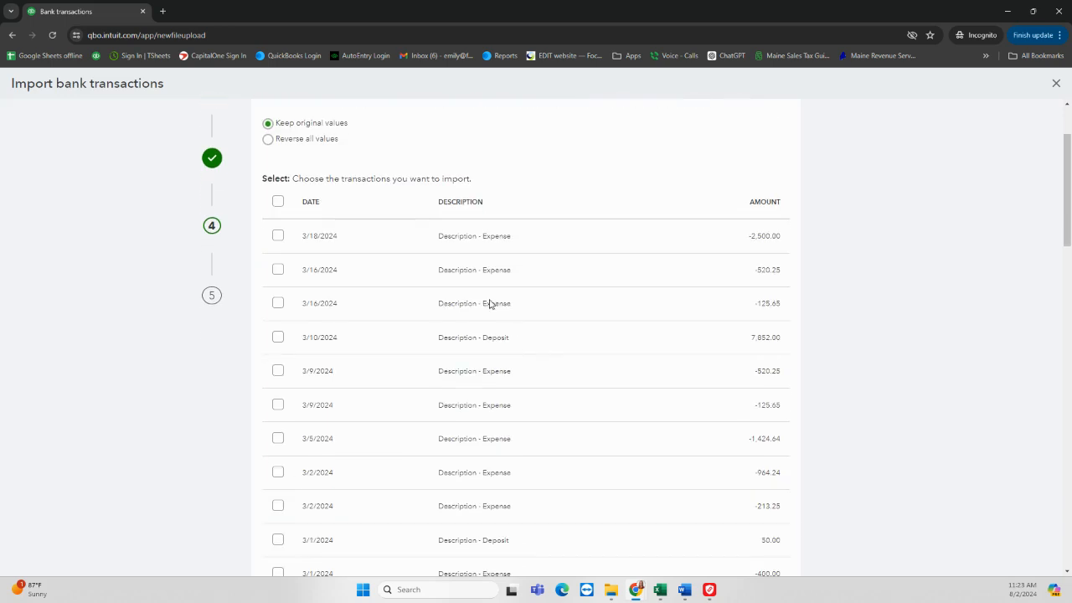
left_click_drag(303, 237, 789, 292)
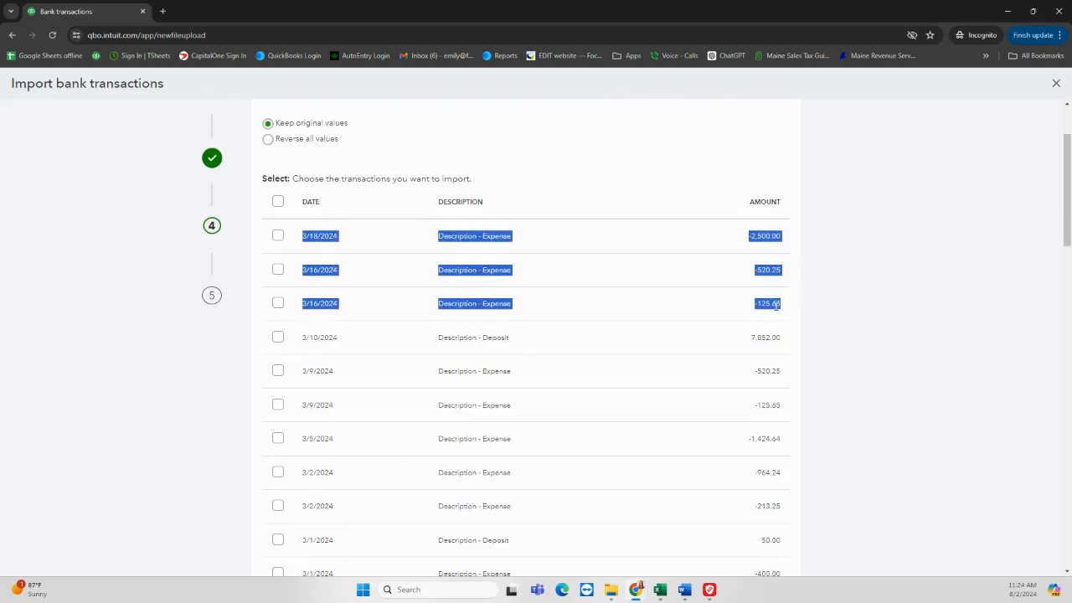
left_click_drag(436, 306, 593, 309)
left_click_drag(758, 305, 791, 306)
left_click(783, 307)
left_click_drag(433, 337, 788, 347)
left_click(788, 350)
scroll(577, 343, "up", 2)
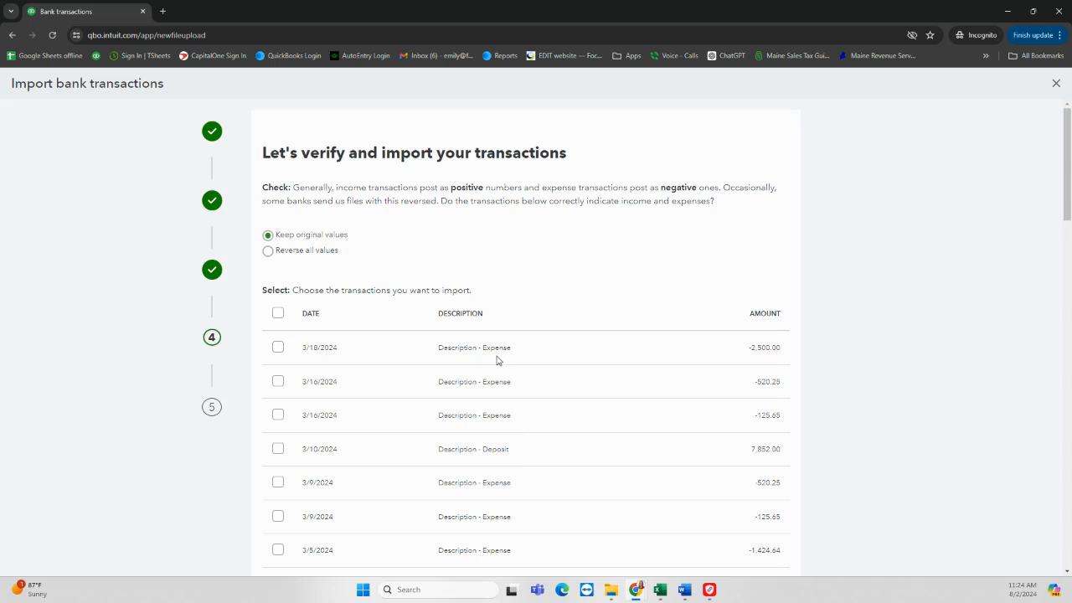
left_click_drag(465, 348, 513, 349)
left_click_drag(440, 381, 530, 392)
left_click_drag(456, 415, 541, 422)
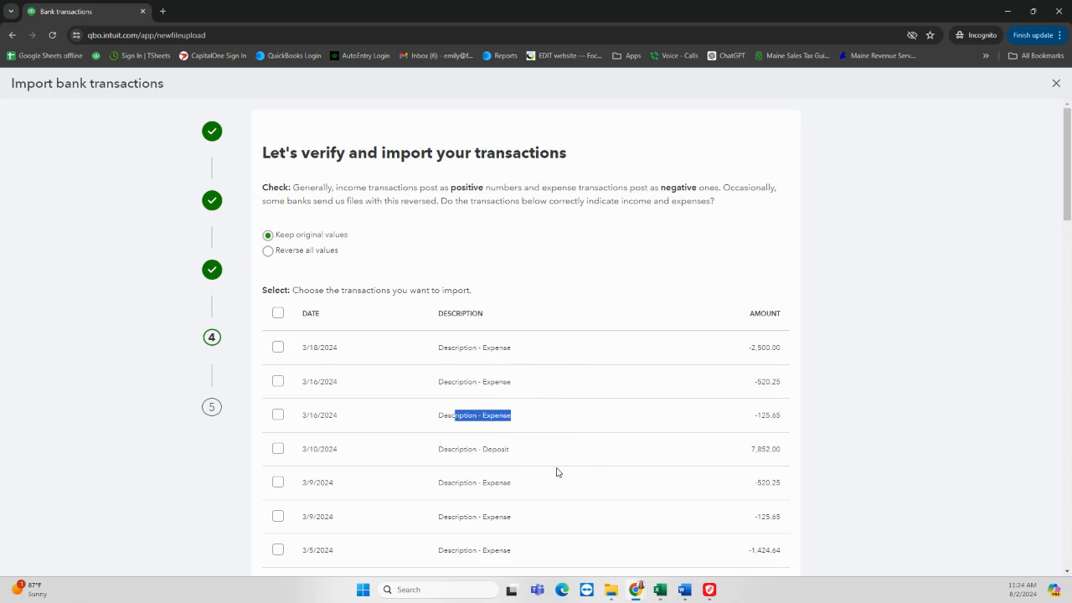
left_click_drag(743, 351, 785, 389)
left_click(704, 429)
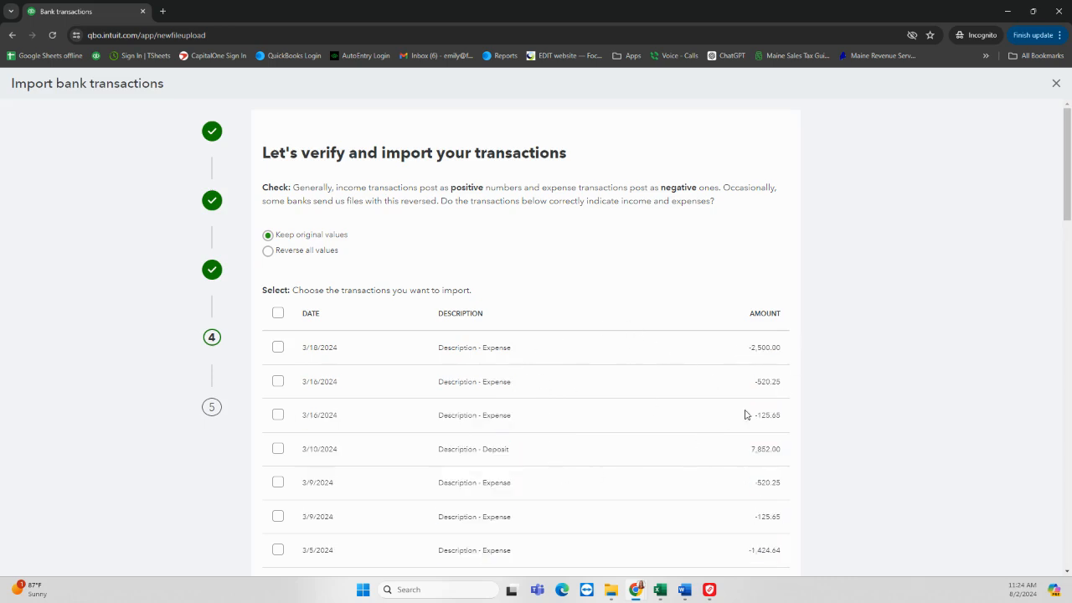
scroll(559, 488, "down", 2)
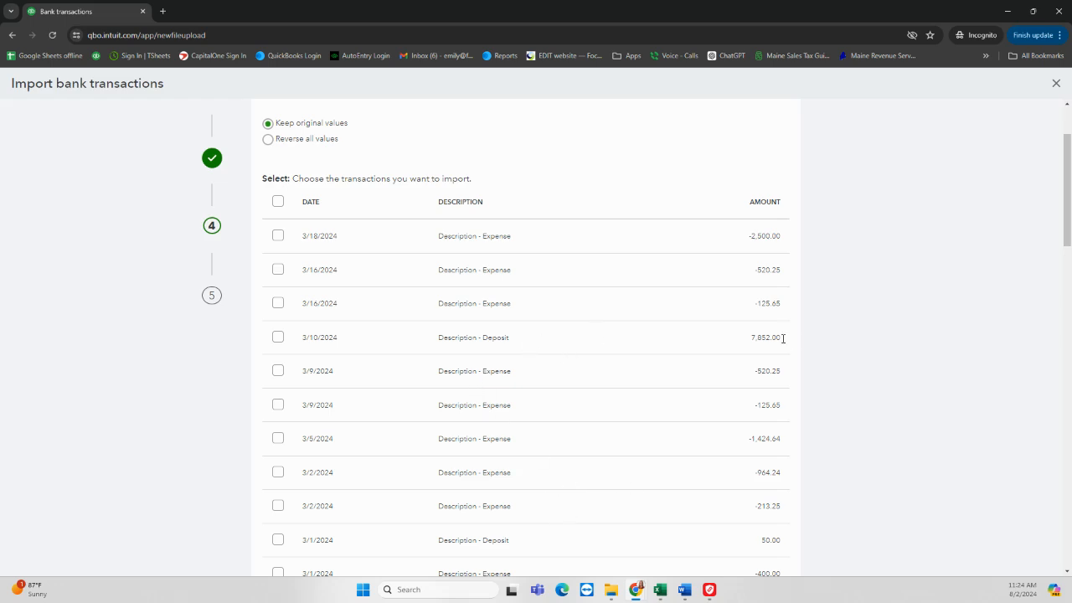
left_click_drag(741, 342, 791, 345)
left_click(612, 472)
Preview the amounts with Reverse all values, and restore the Keep original values option.
scroll(606, 475, "up", 1)
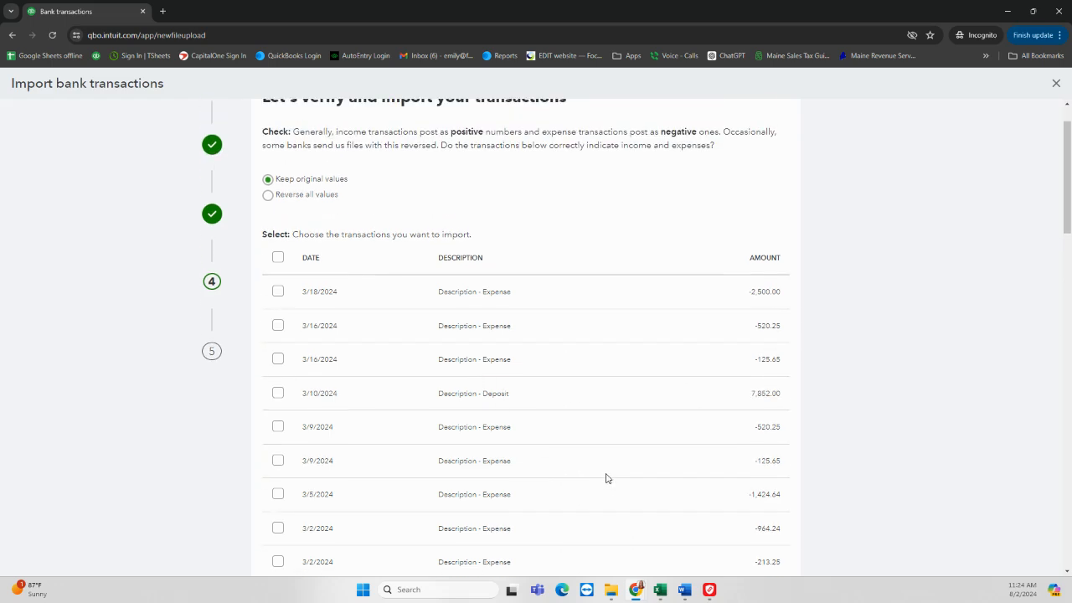
scroll(656, 481, "up", 1)
scroll(656, 480, "down", 1)
scroll(550, 378, "up", 1)
scroll(550, 379, "up", 1)
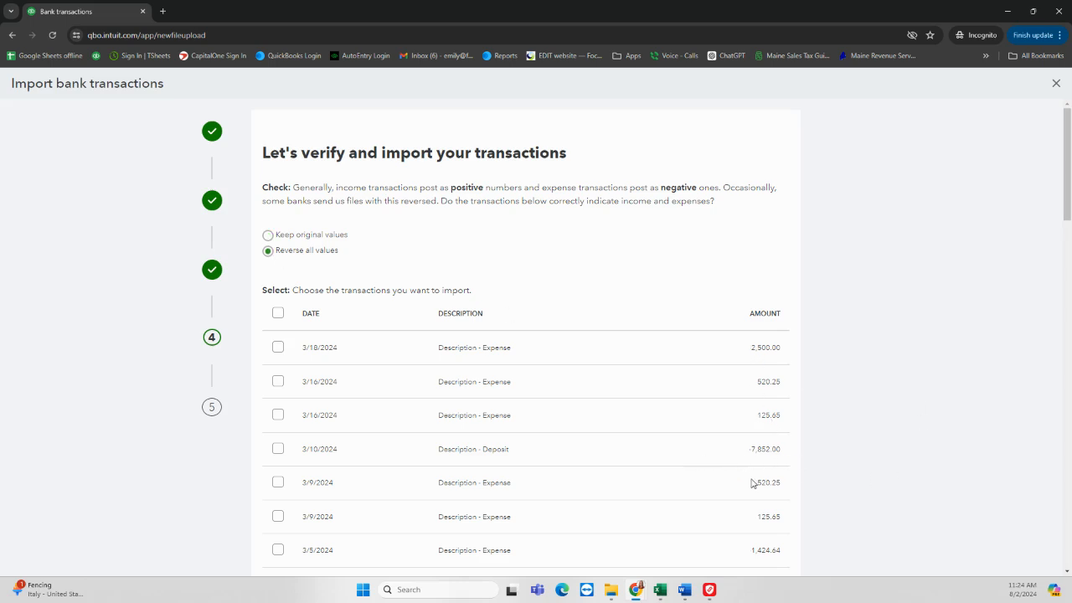
left_click(267, 237)
Look through the transaction list and select all of its transactions for import.
scroll(540, 263, "down", 4)
scroll(580, 289, "down", 4)
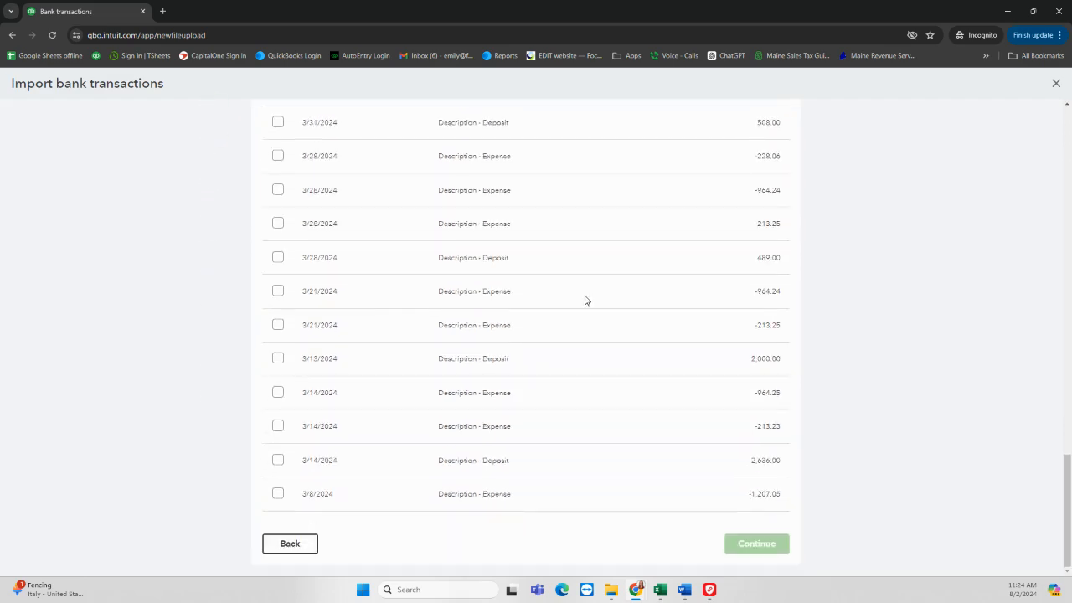
scroll(502, 297, "up", 8)
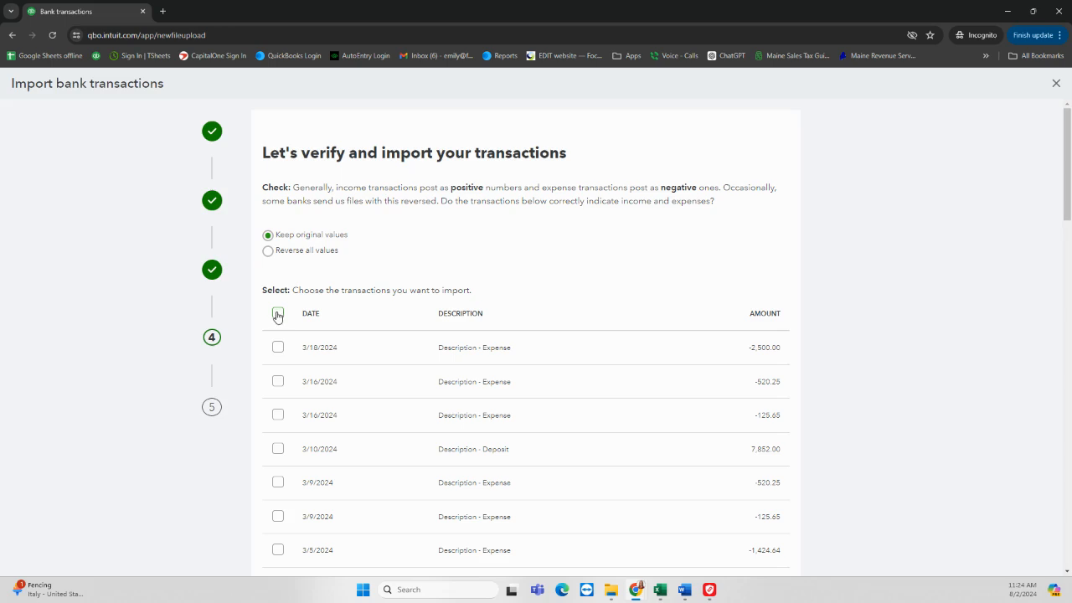
left_click(277, 313)
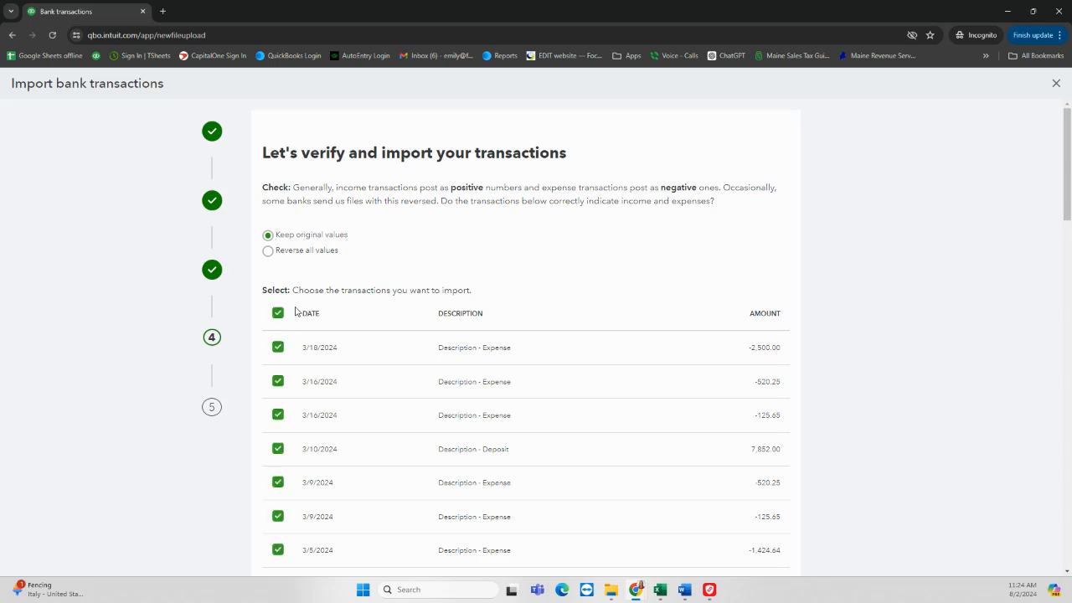
Review the selected transactions, and deselect and reselect the last one, dated 3/8/2024.
scroll(681, 323, "down", 8)
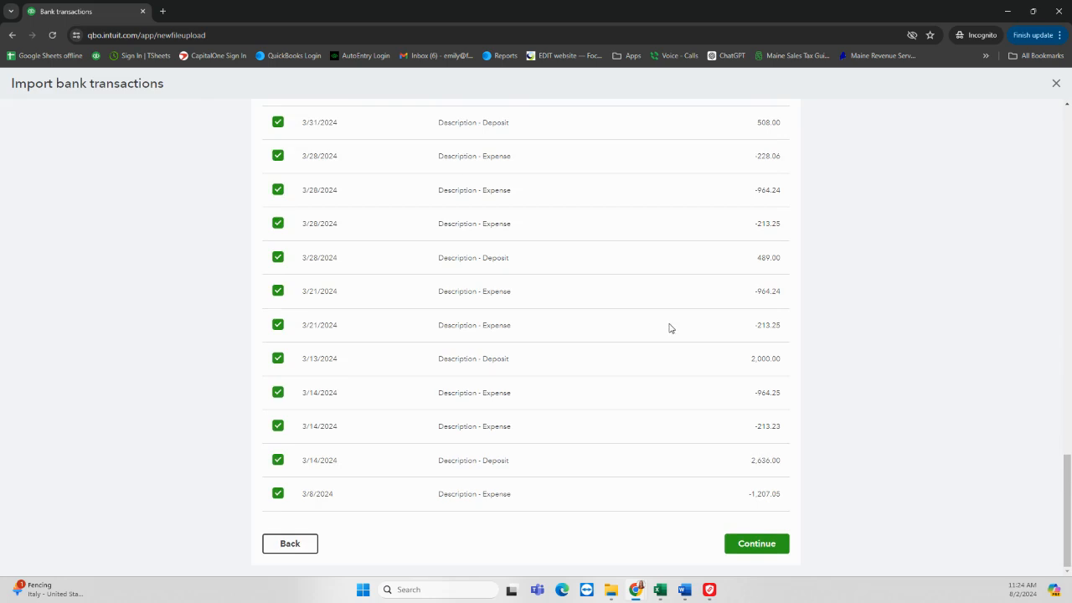
scroll(669, 327, "up", 10)
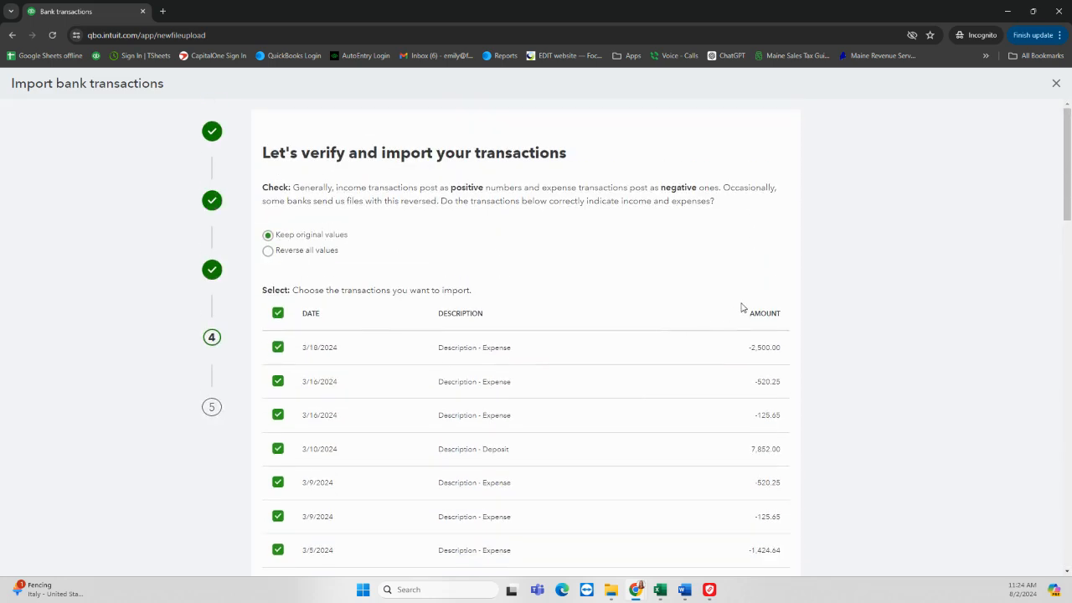
scroll(829, 310, "down", 10)
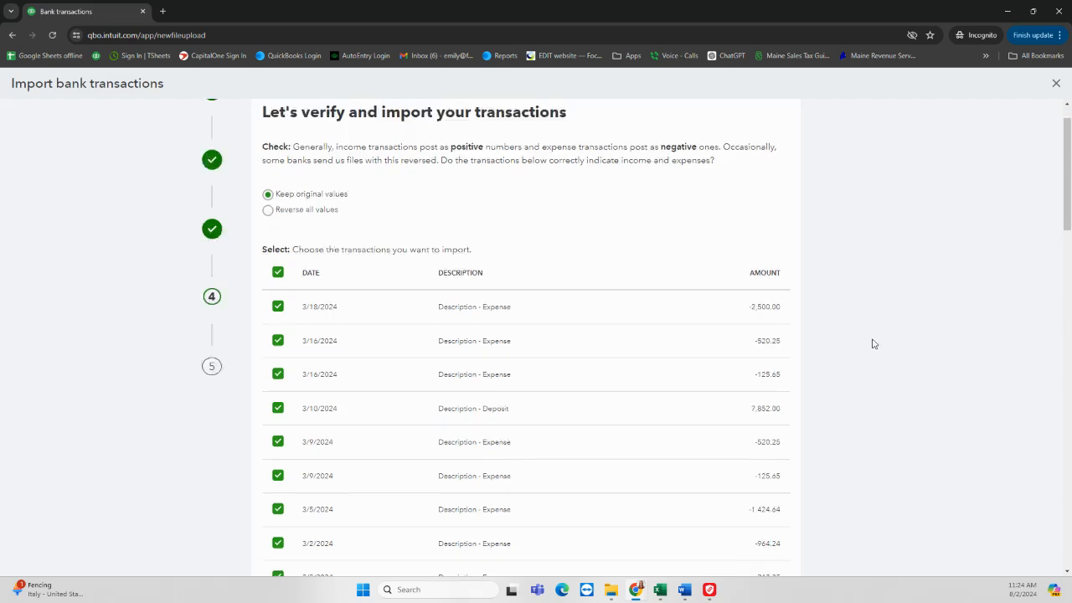
scroll(851, 345, "down", 5)
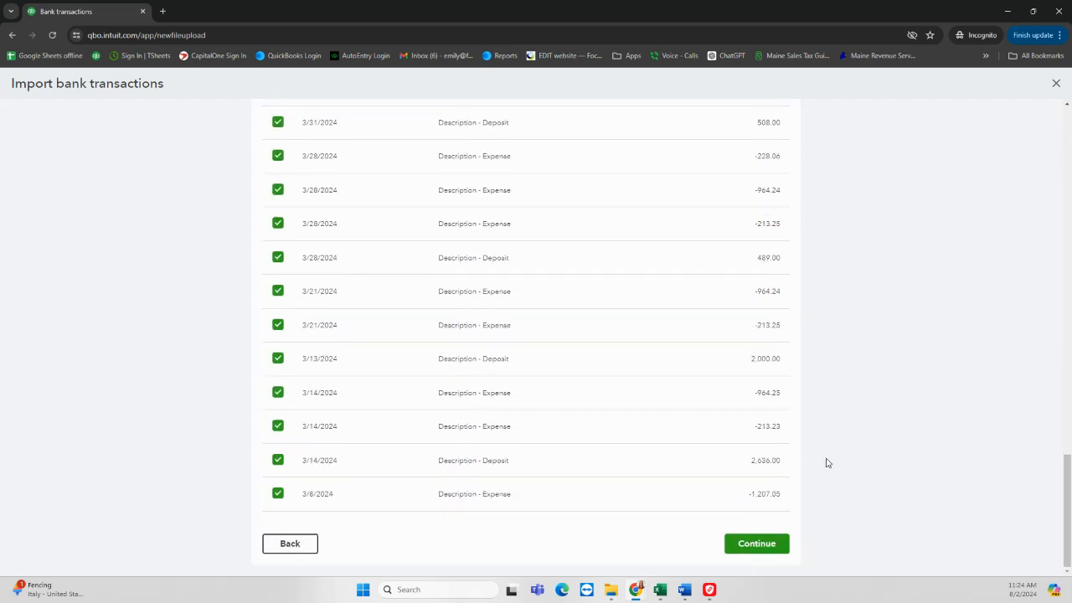
left_click(278, 495)
left_click(278, 493)
Import the selected transactions into QuickBooks, confirm the import, and finish the import wizard to return to the bank transactions.
left_click(758, 546)
left_click_drag(449, 290, 588, 289)
left_click(561, 337)
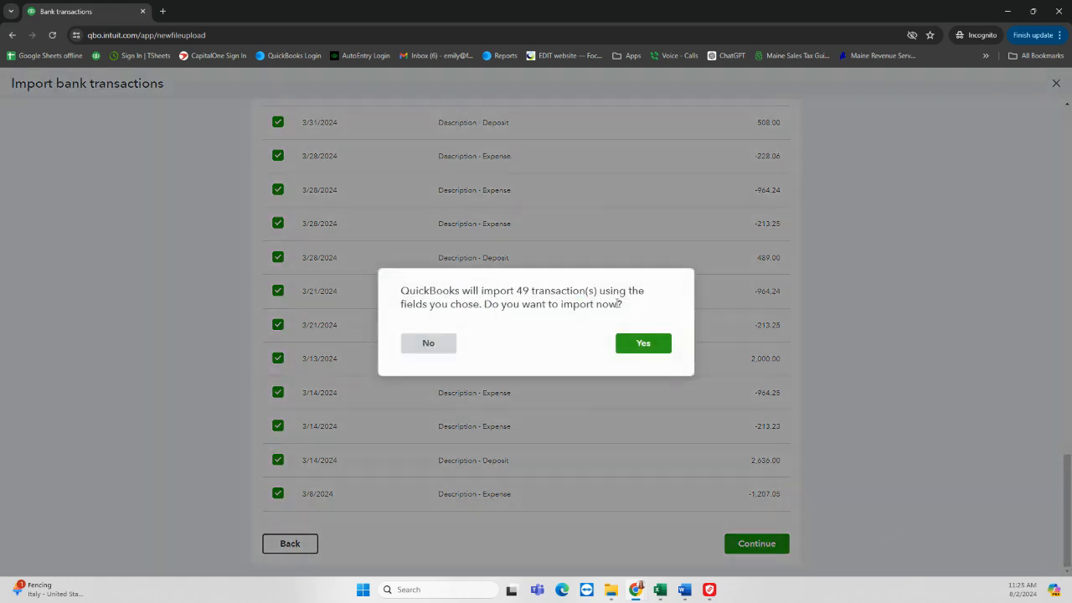
left_click(643, 345)
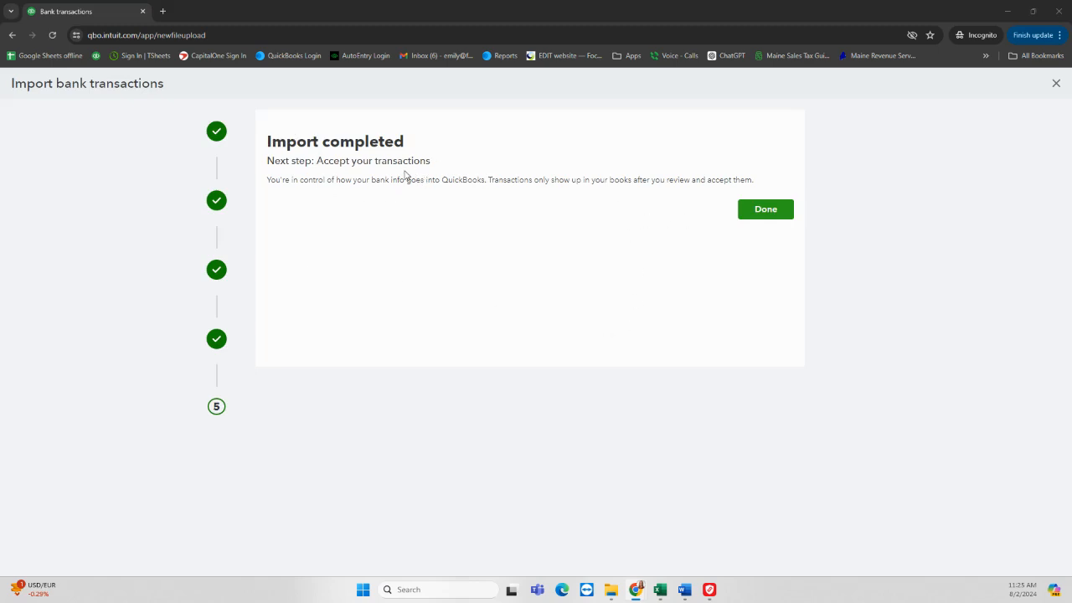
left_click_drag(326, 161, 431, 162)
left_click_drag(282, 179, 637, 199)
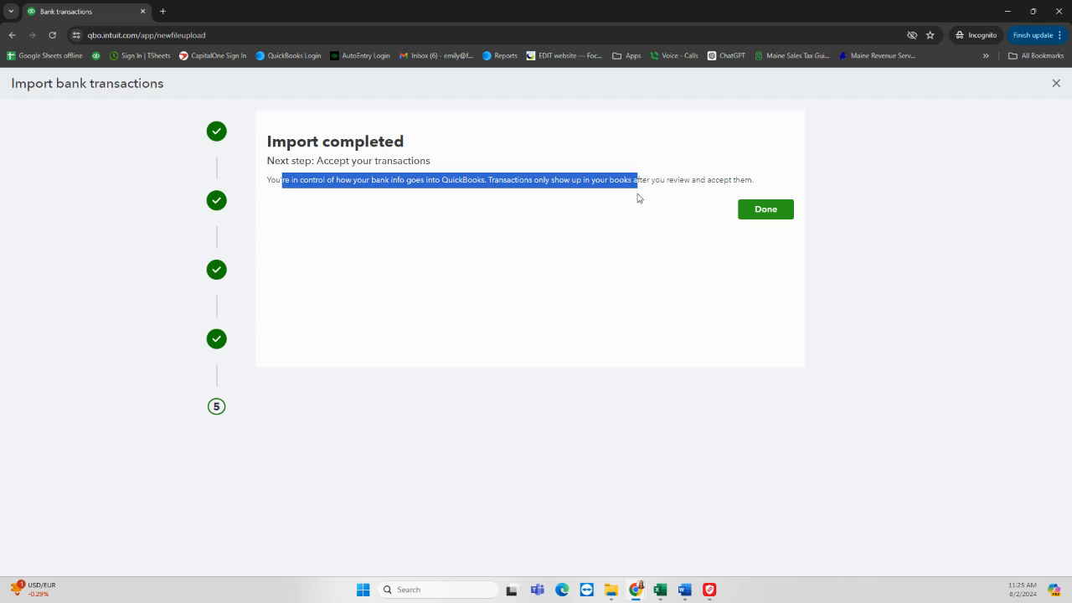
left_click(758, 213)
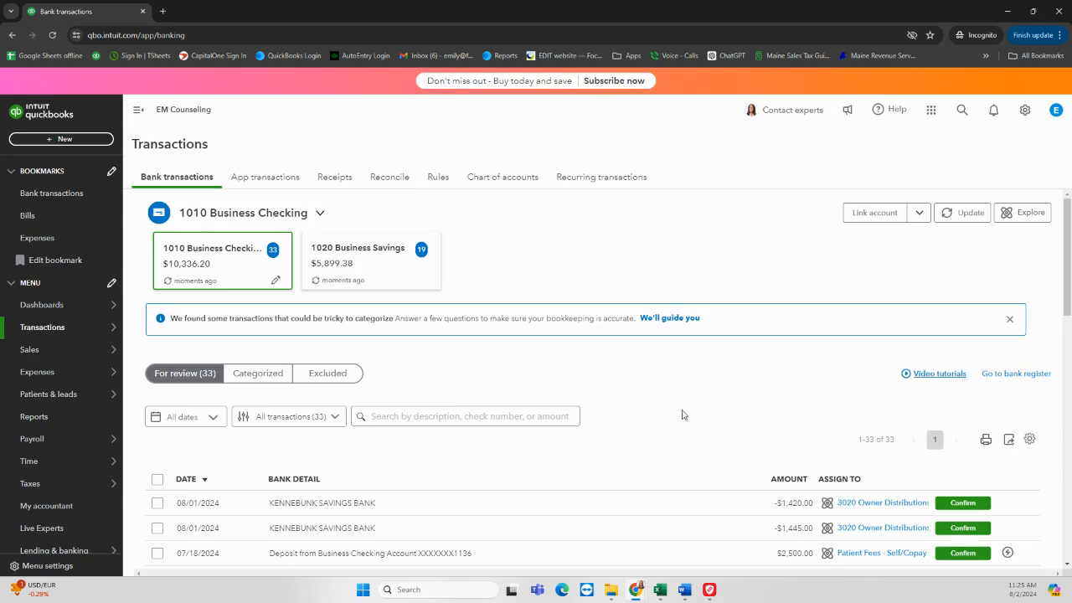
Examine the For review list of the 1010 Business Checking account for the imported March 2024 transactions.
scroll(651, 393, "down", 4)
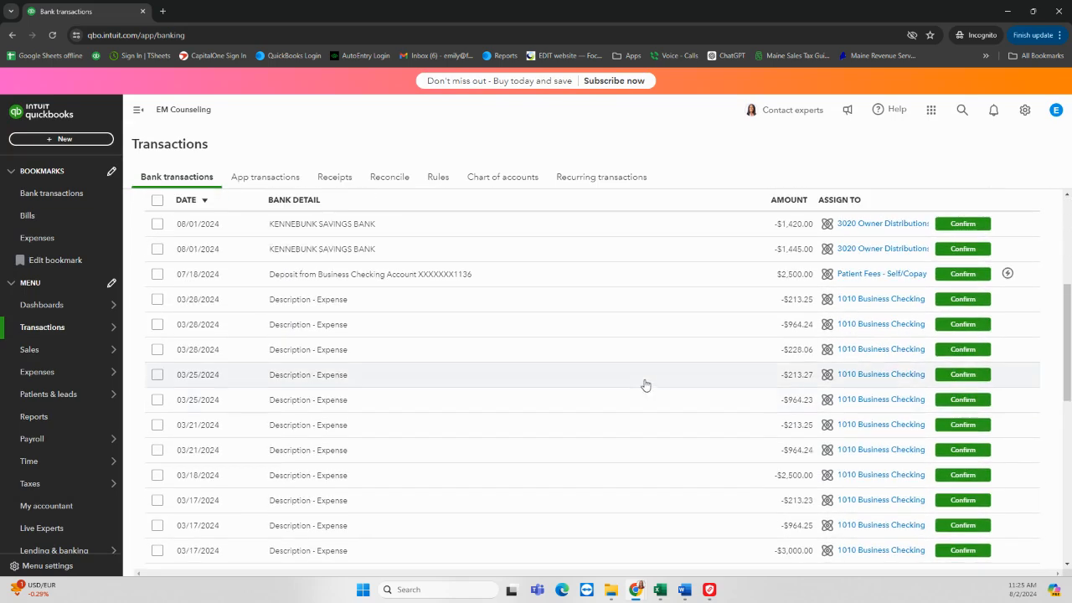
scroll(442, 313, "down", 6)
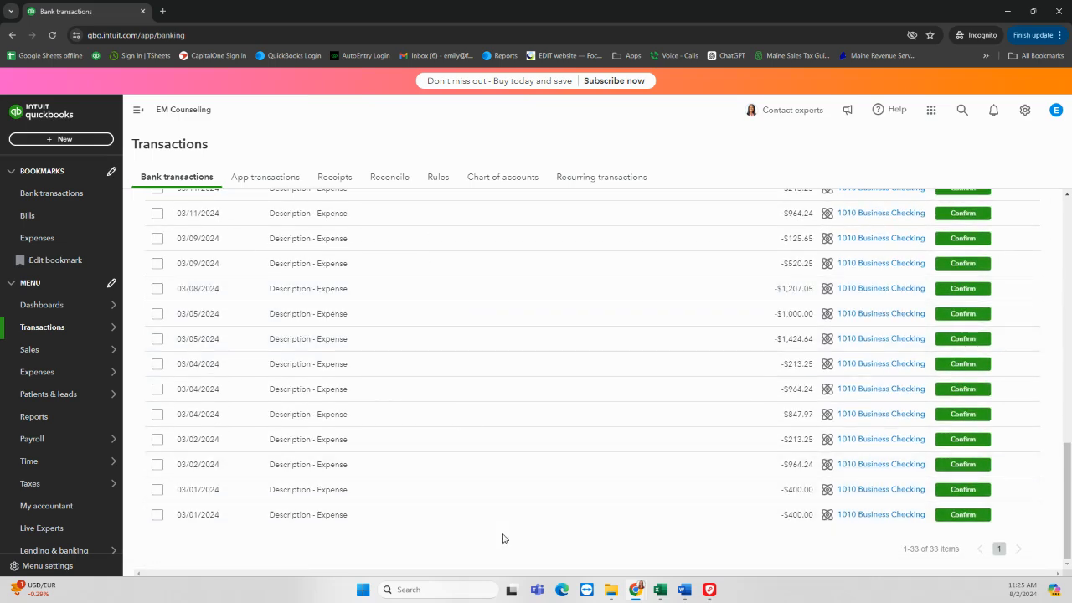
scroll(471, 533, "up", 8)
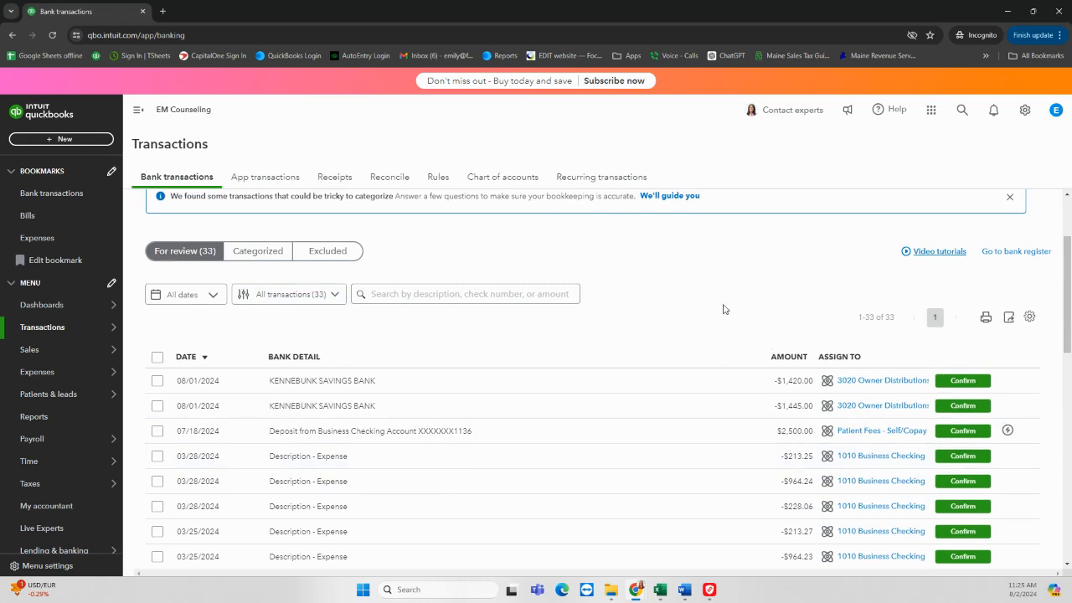
scroll(708, 341, "up", 1)
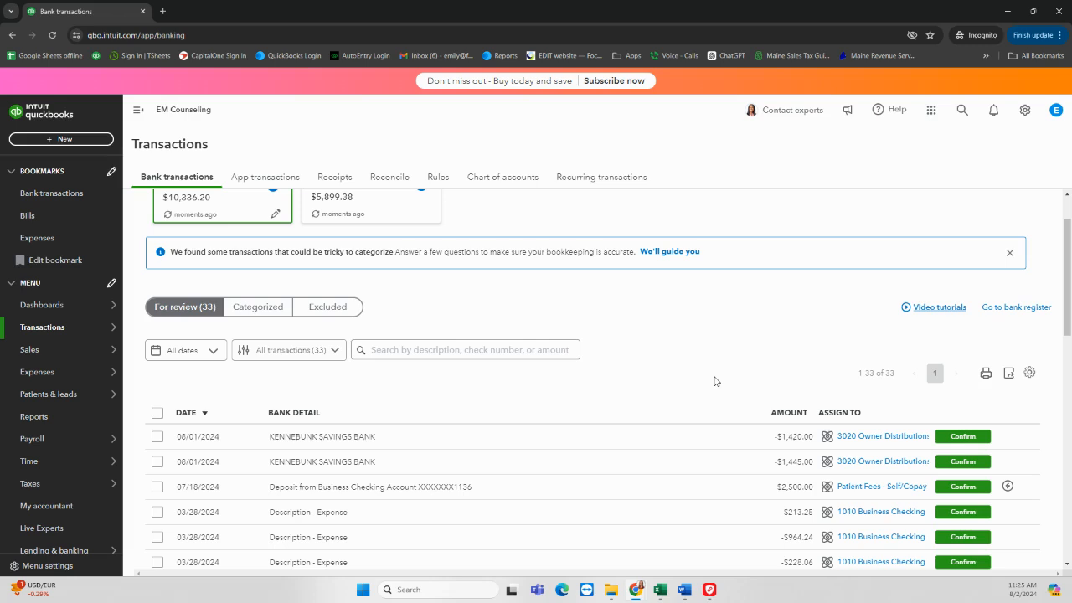
scroll(703, 381, "up", 1)
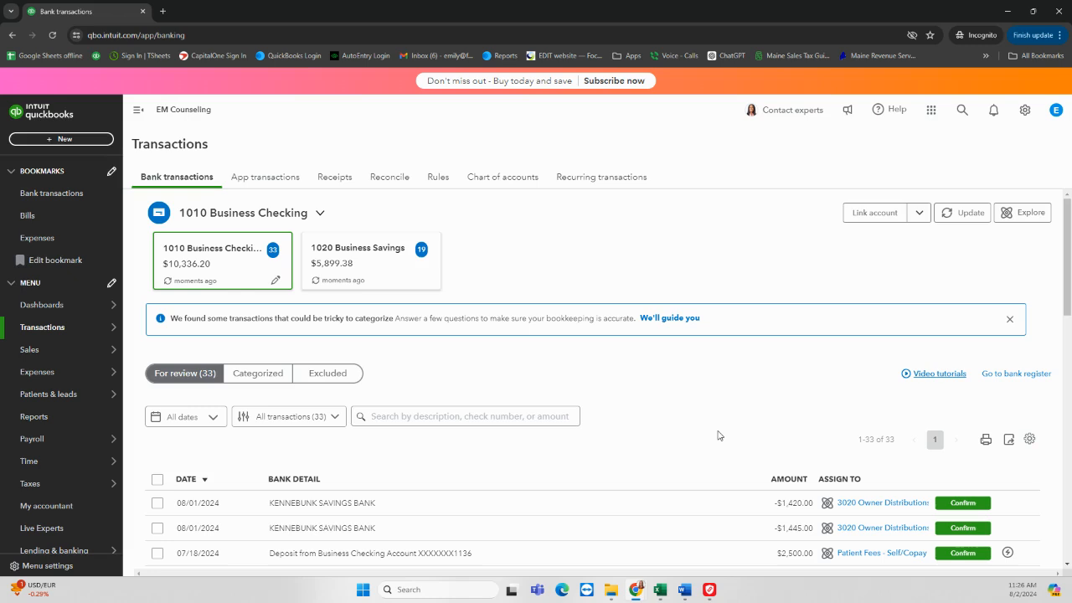
scroll(719, 435, "down", 1)
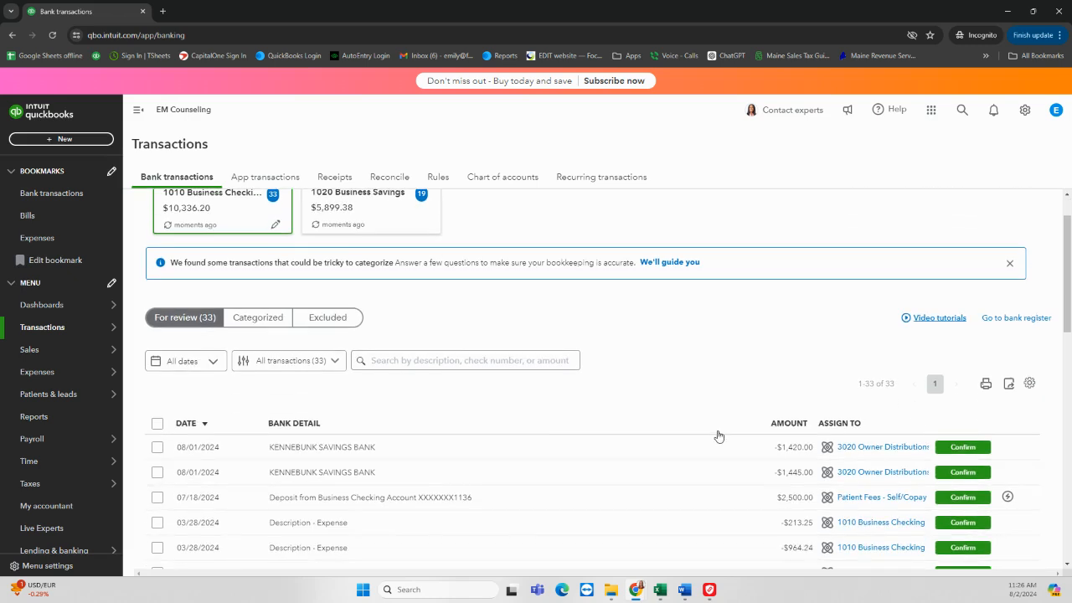
scroll(646, 483, "down", 2)
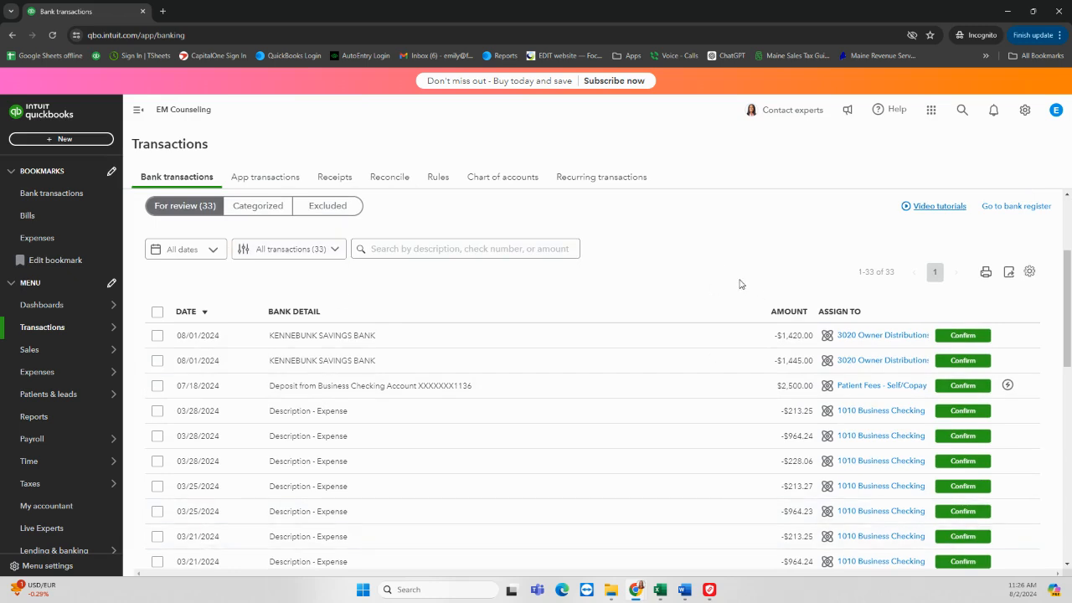
scroll(730, 350, "up", 3)
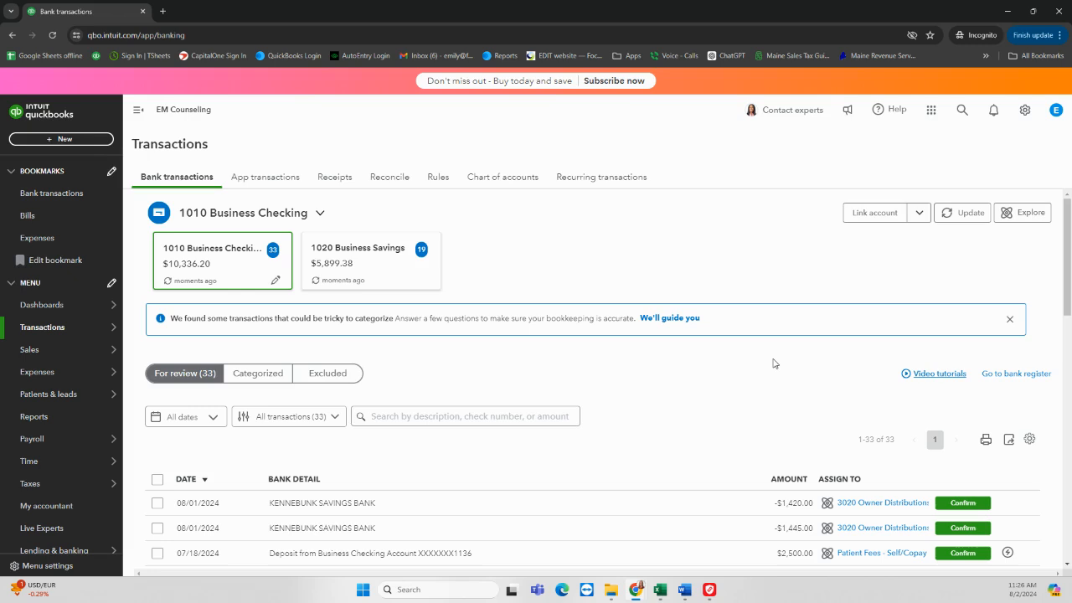